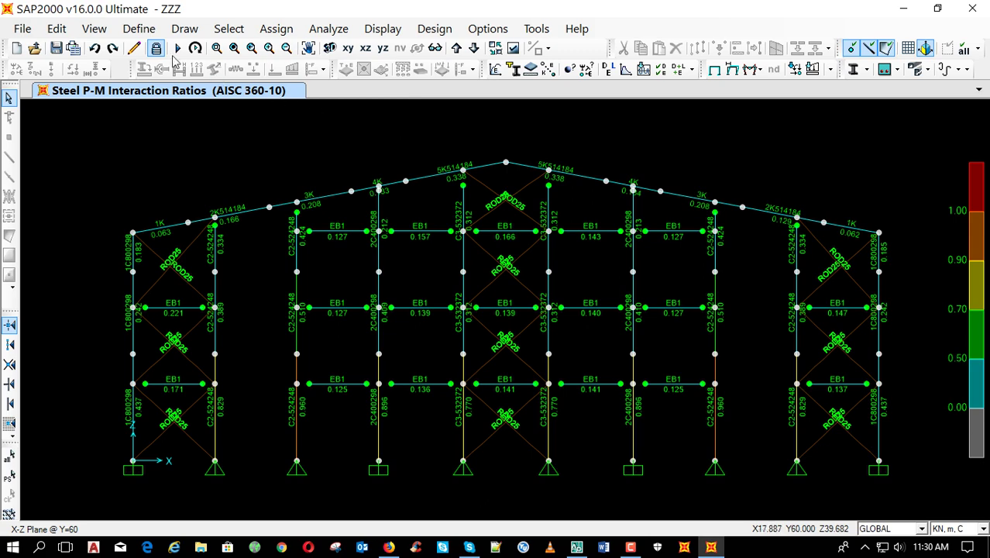
Unlock the model and delete the EB1 struts in the second bays on both sides of the central braced bay at Y=60.
left_click(155, 48)
left_click(490, 351)
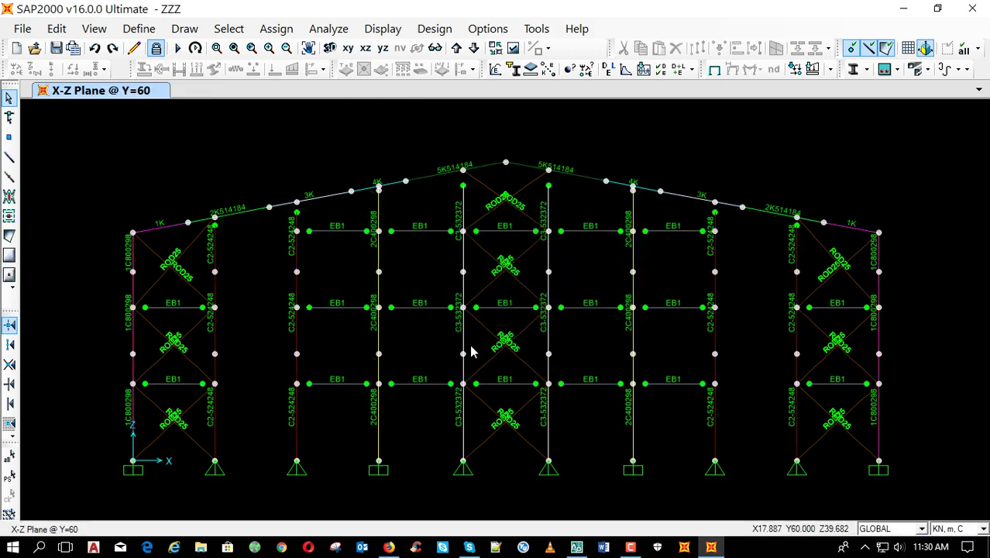
left_click_drag(424, 217, 413, 424)
key("Delete")
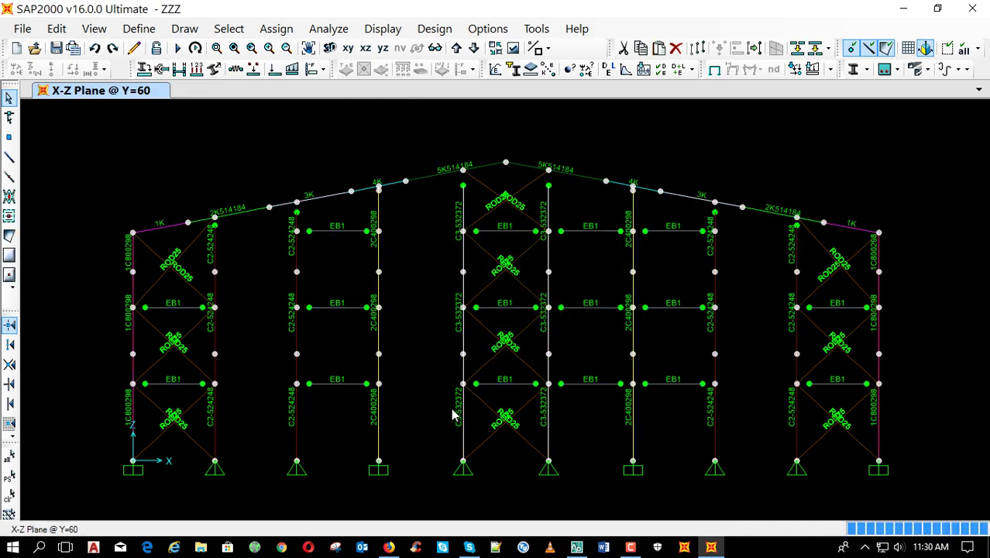
left_click_drag(598, 219, 570, 415)
key("Delete")
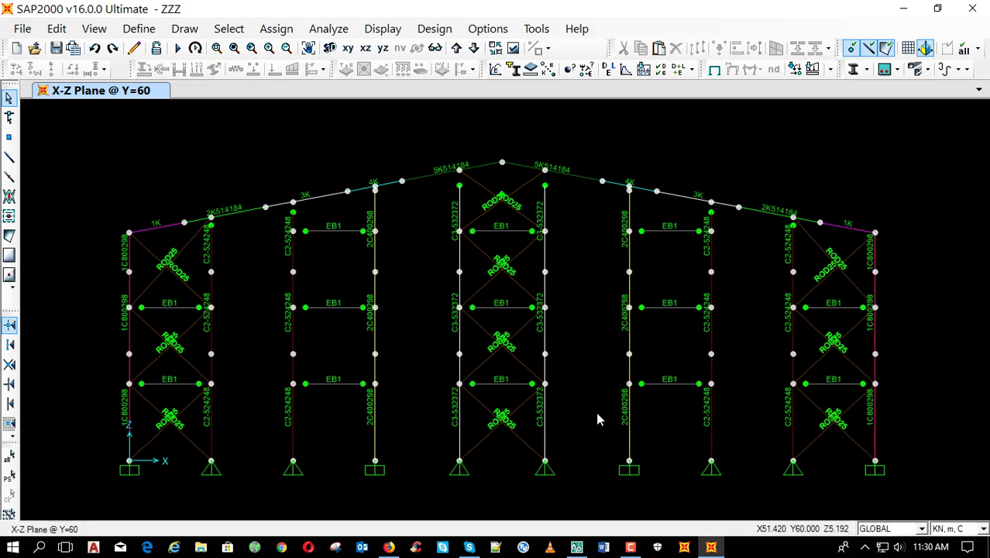
Rerun the analysis and steel design check, and show the P-M interaction ratios for the frame at Y=54.
key("F5")
key("Return")
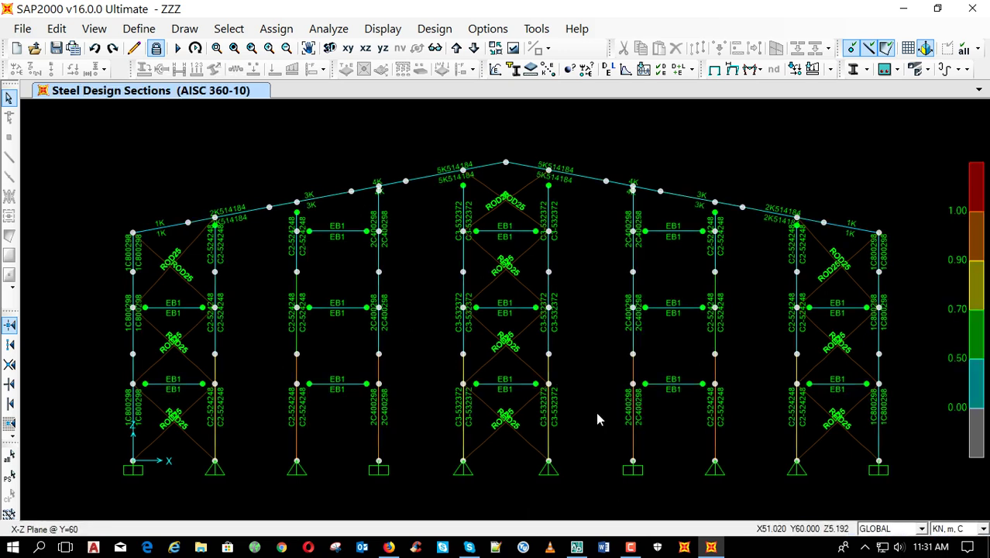
key("Return")
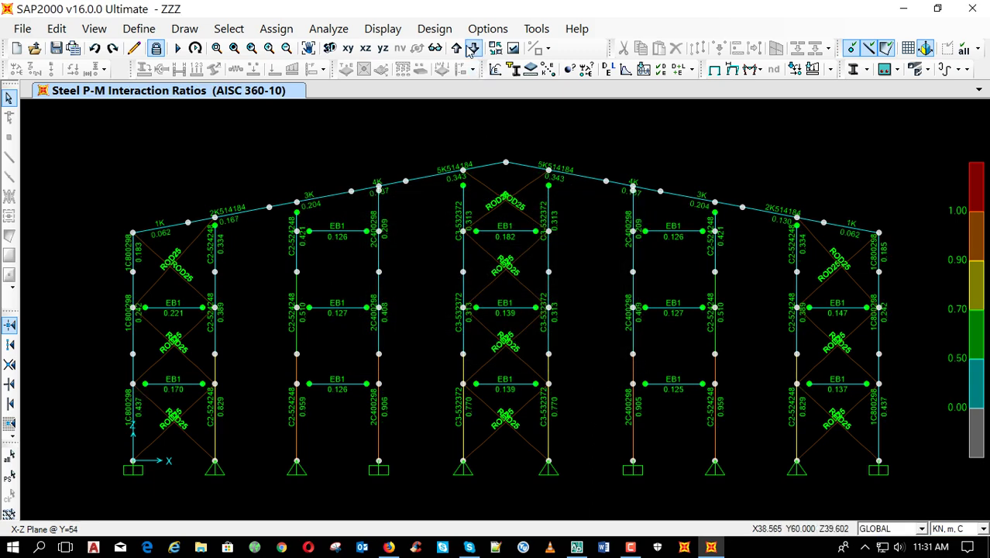
left_click(471, 49)
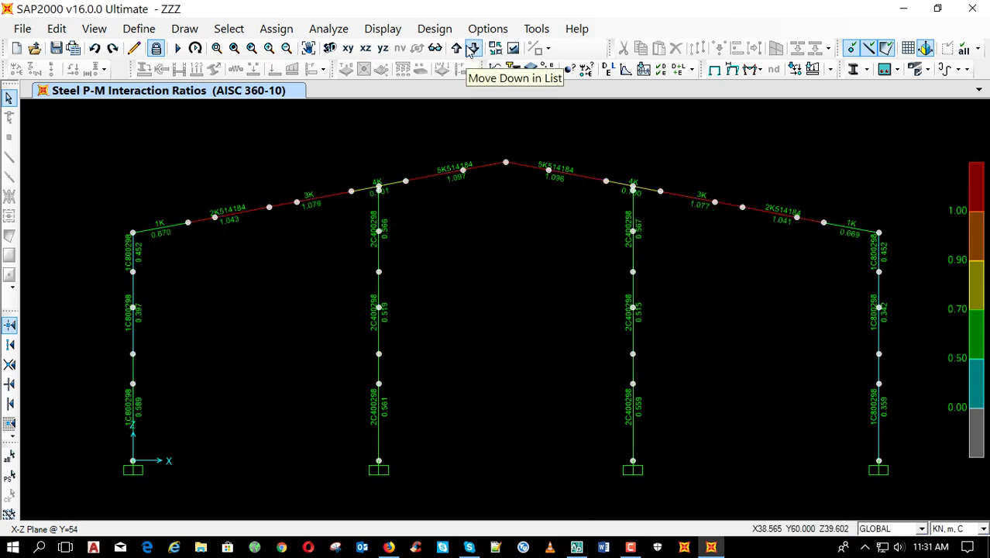
left_click(156, 49)
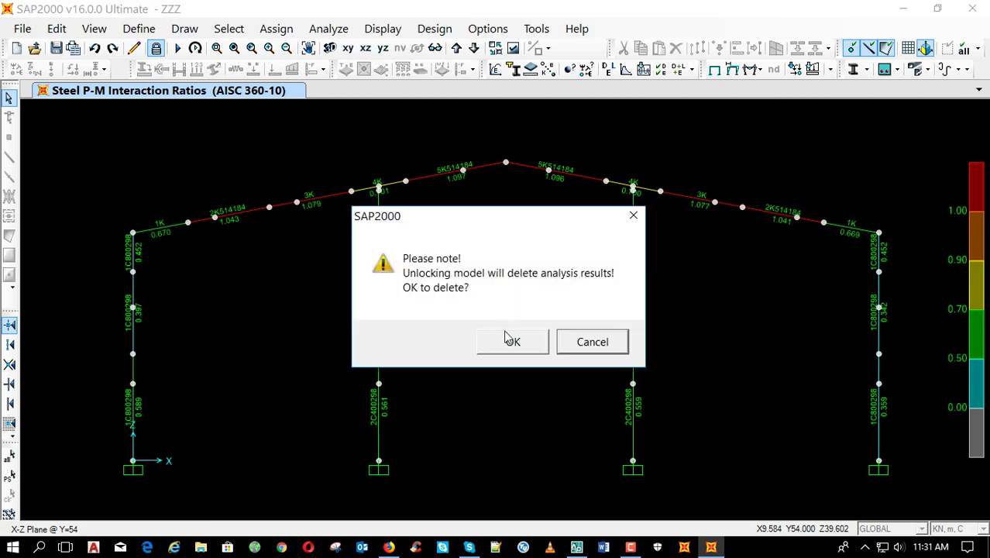
left_click(587, 343)
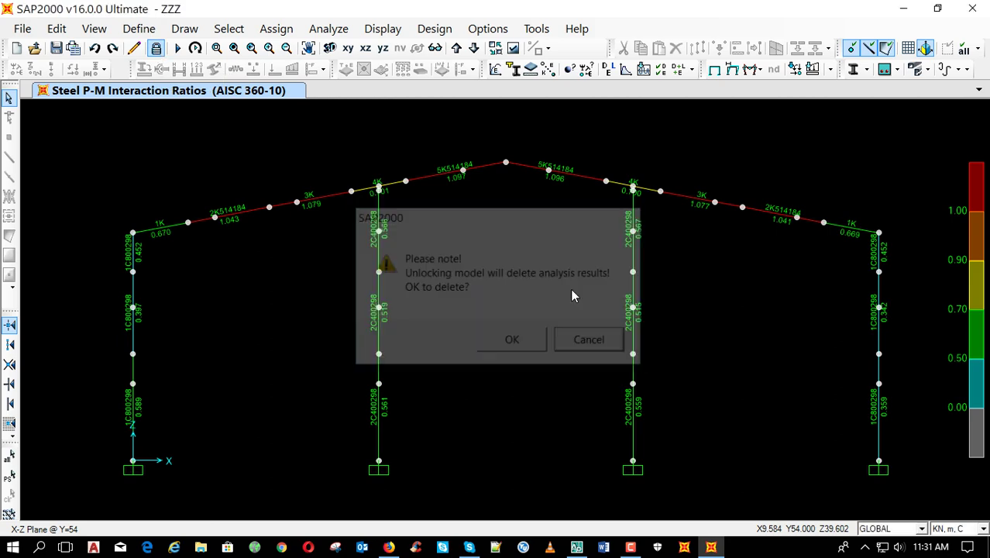
Display the Moment 3-3 force diagram for the frames under load combination COMB2.
left_click(751, 69)
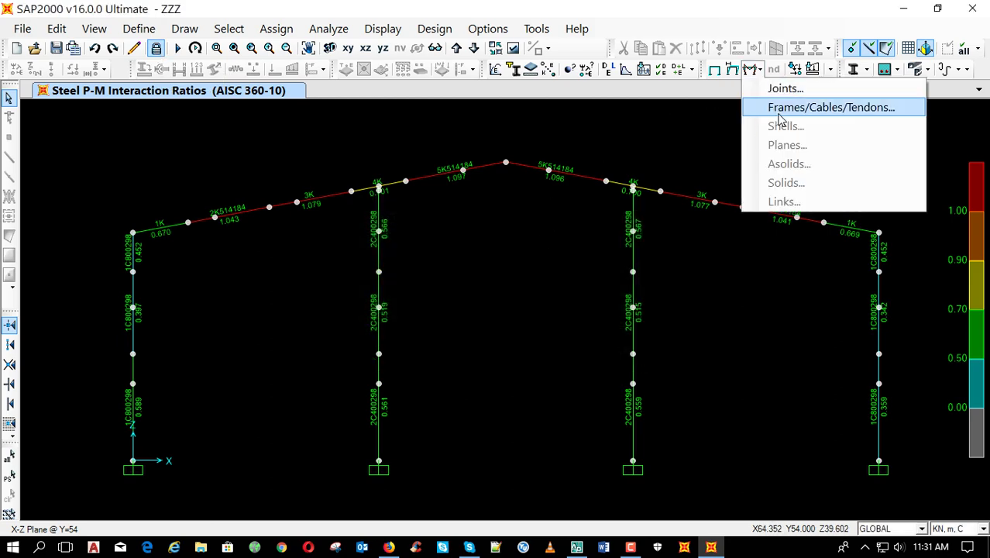
left_click(823, 106)
left_click(561, 141)
scroll(559, 163, "up", 3)
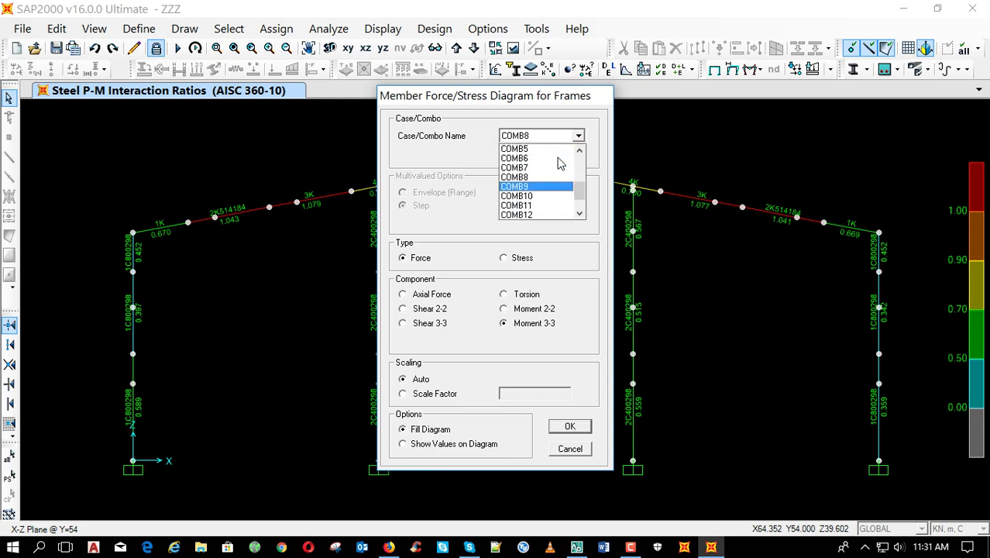
left_click(548, 158)
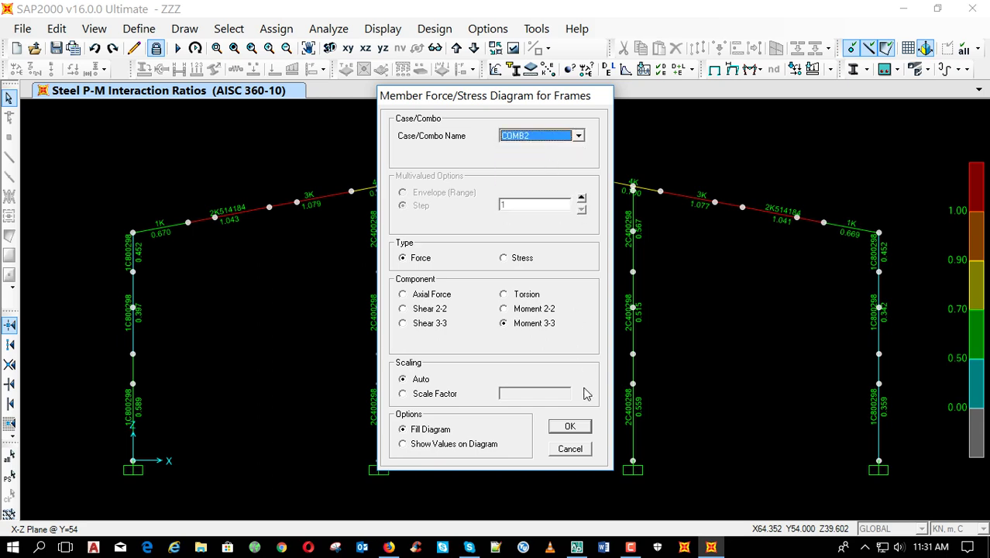
left_click(570, 425)
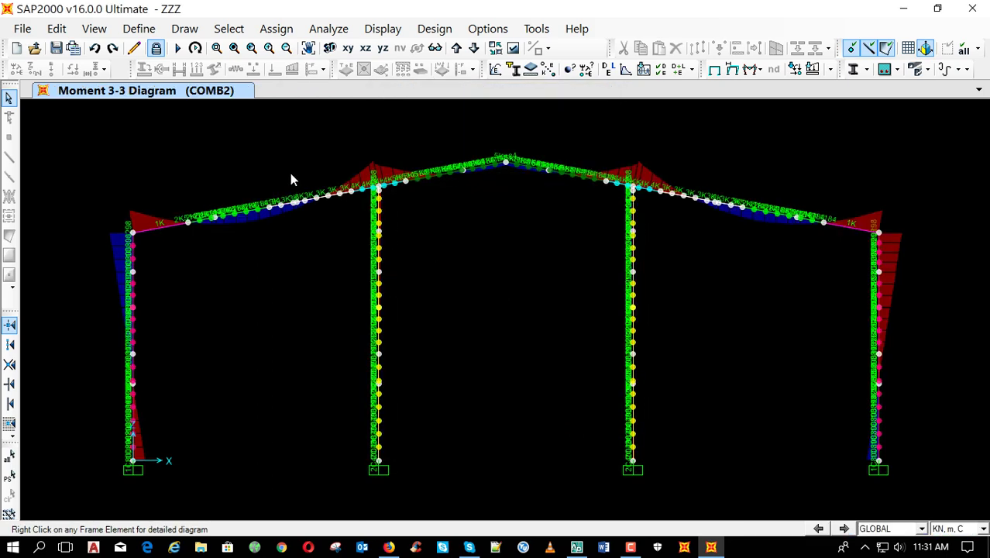
Inspect the detailed COMB2 shear, moment and deflection diagrams of the 3K rafter segment before the first interior column.
scroll(292, 174, "up", 2)
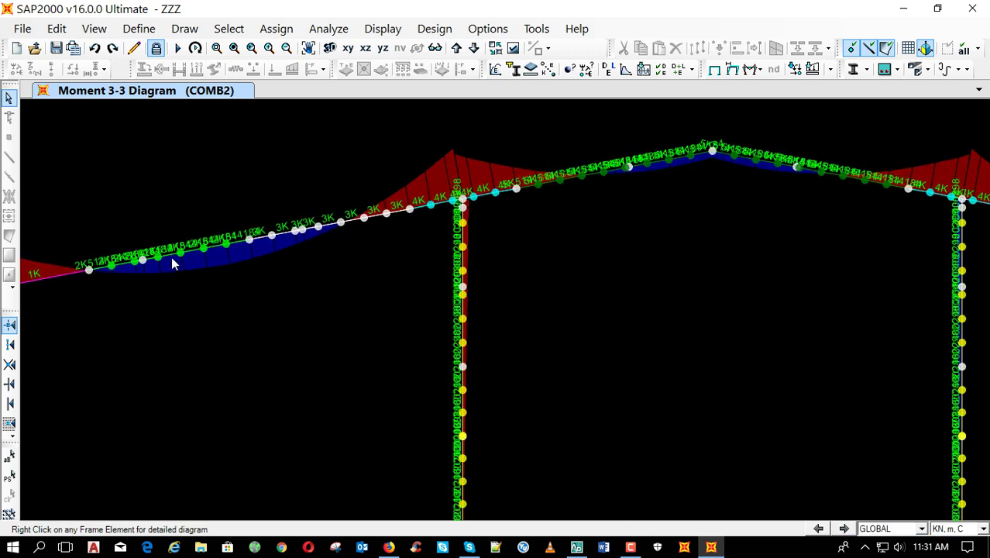
left_click(172, 262)
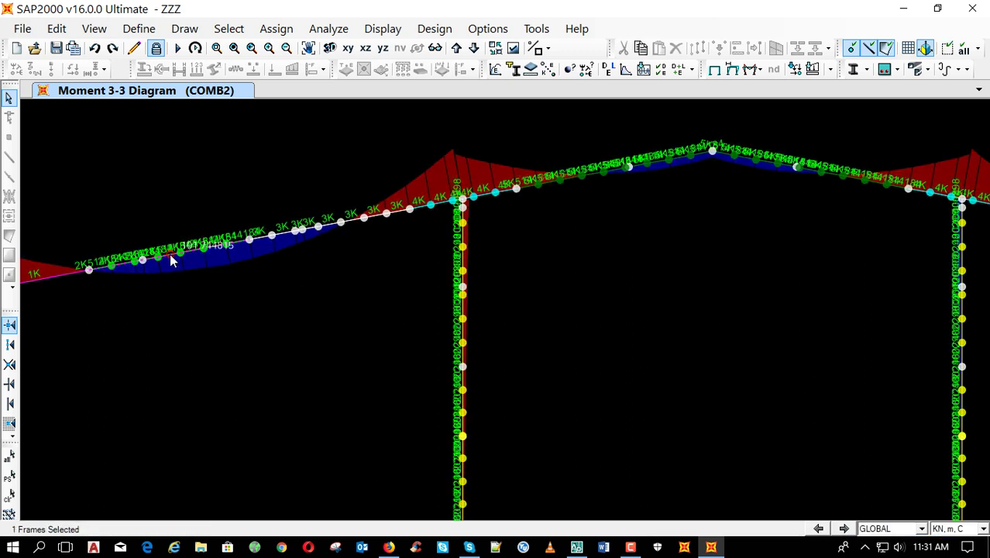
left_click(280, 239)
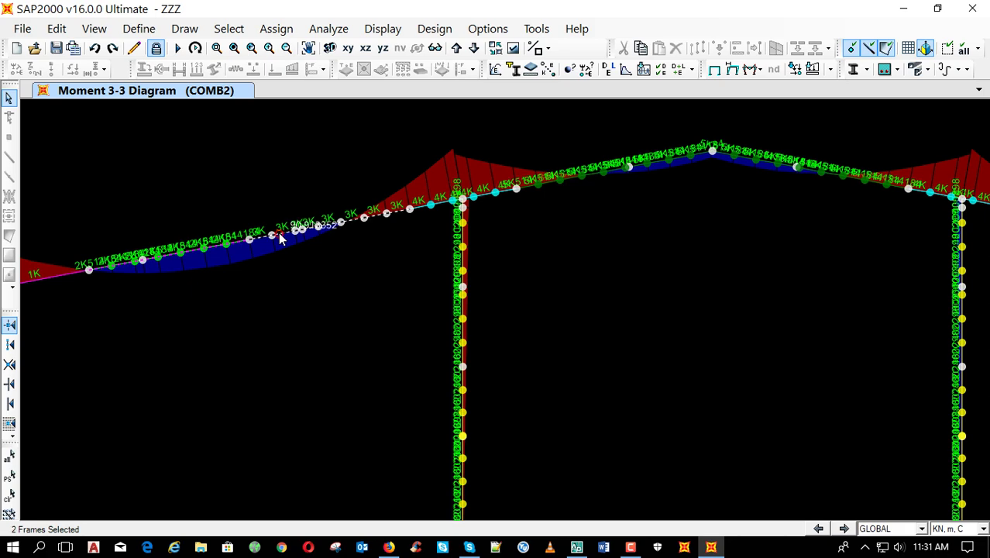
right_click(280, 239)
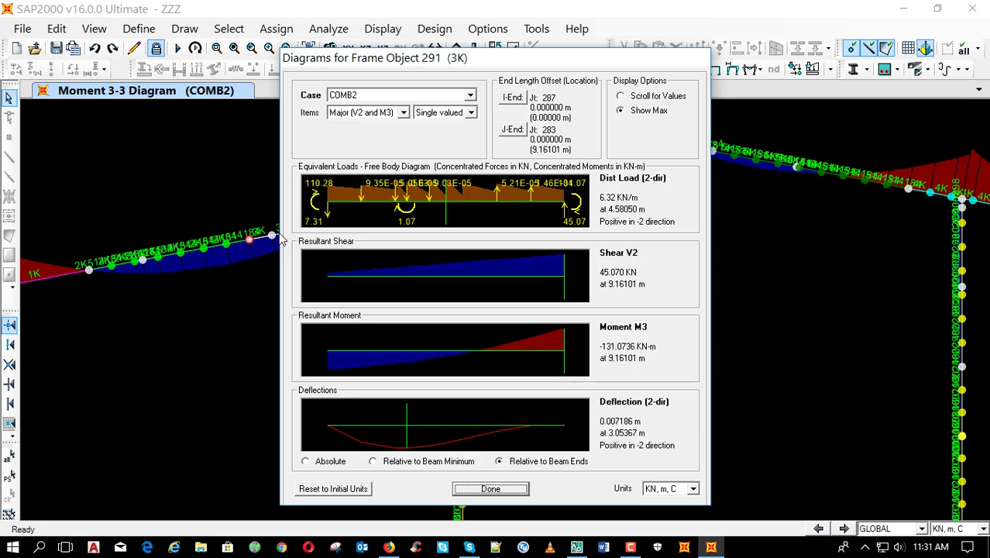
key("Escape")
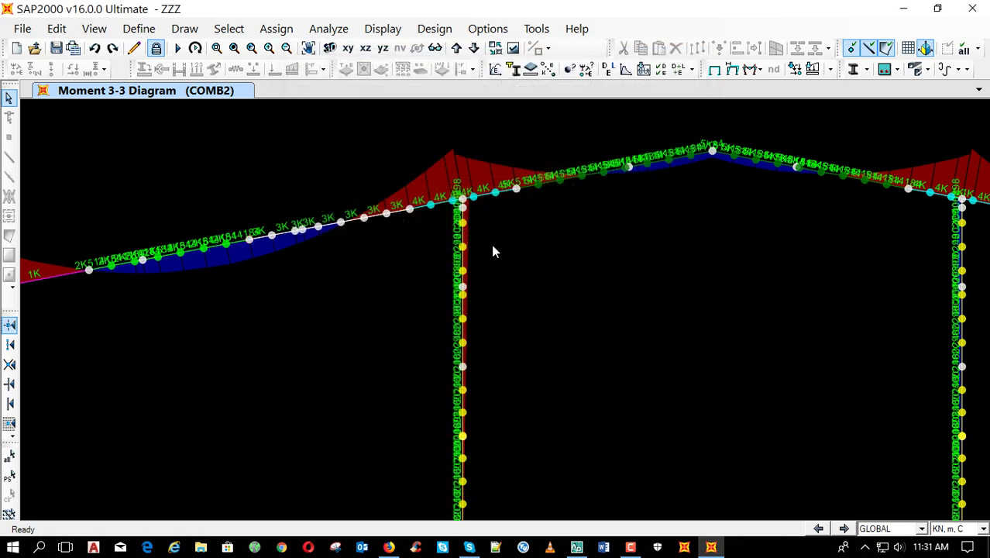
Examine the COMB2 moment values along the 5K514184 rafter next to the ridge in its detailed diagrams.
mouse_move(649, 163)
left_click(636, 165)
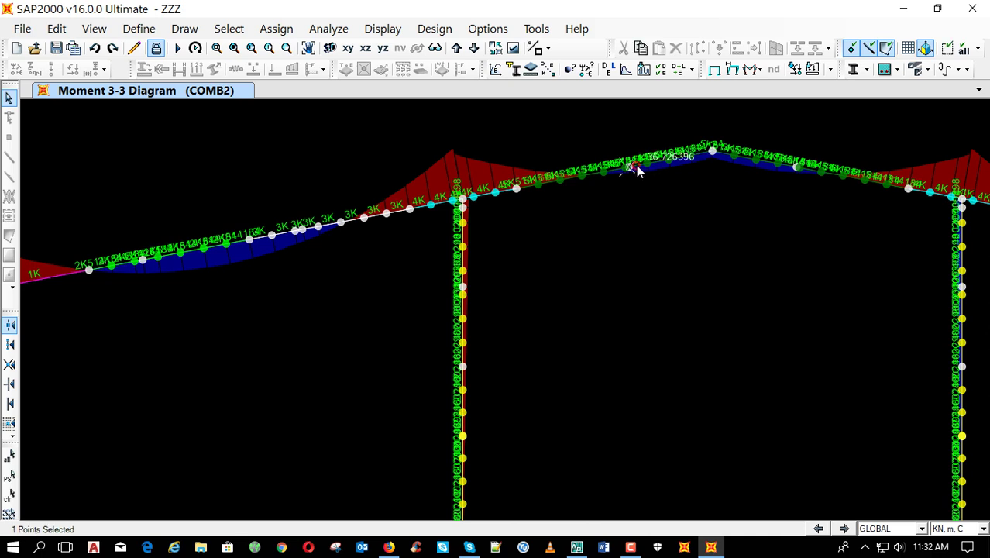
scroll(678, 159, "up", 2)
right_click(678, 161)
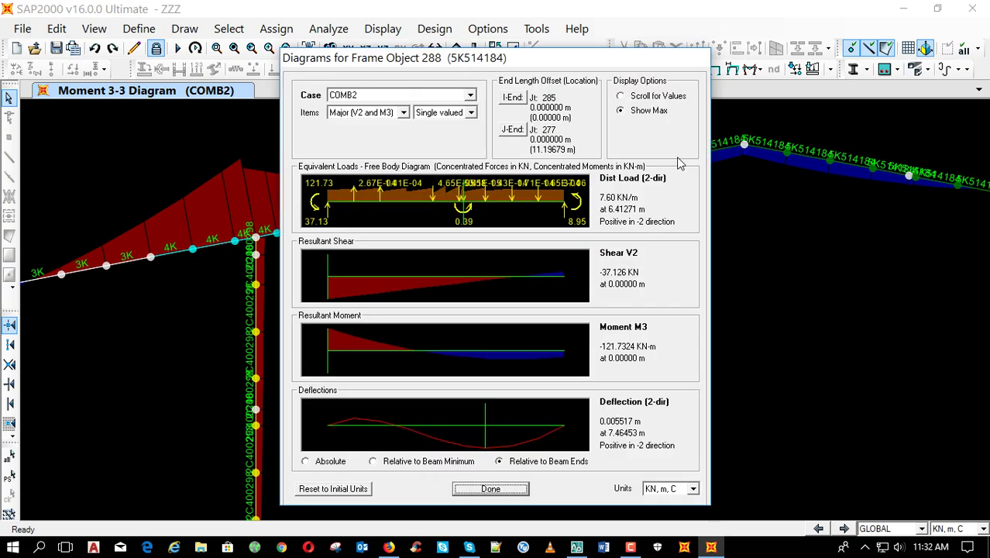
left_click_drag(540, 68, 318, 57)
left_click(347, 350)
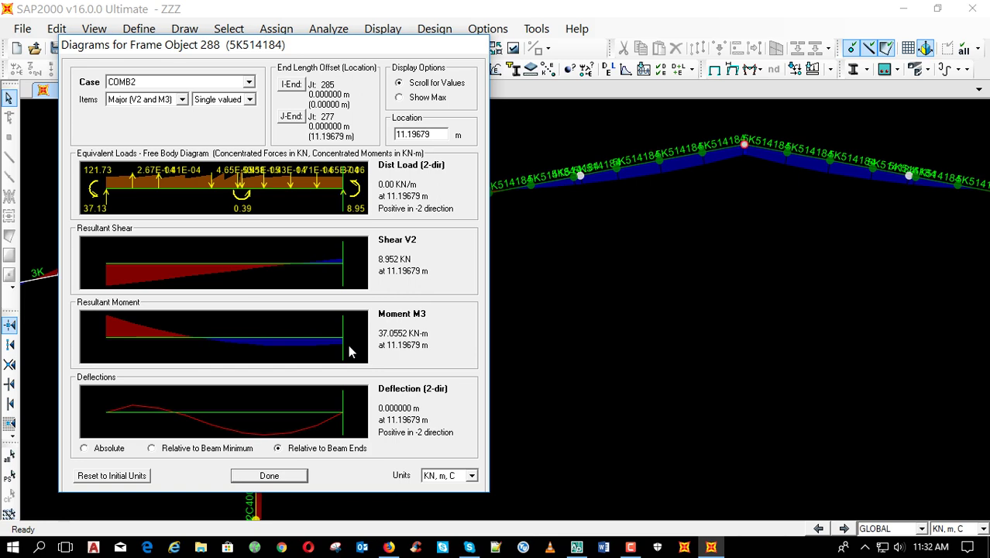
left_click_drag(296, 49, 328, 62)
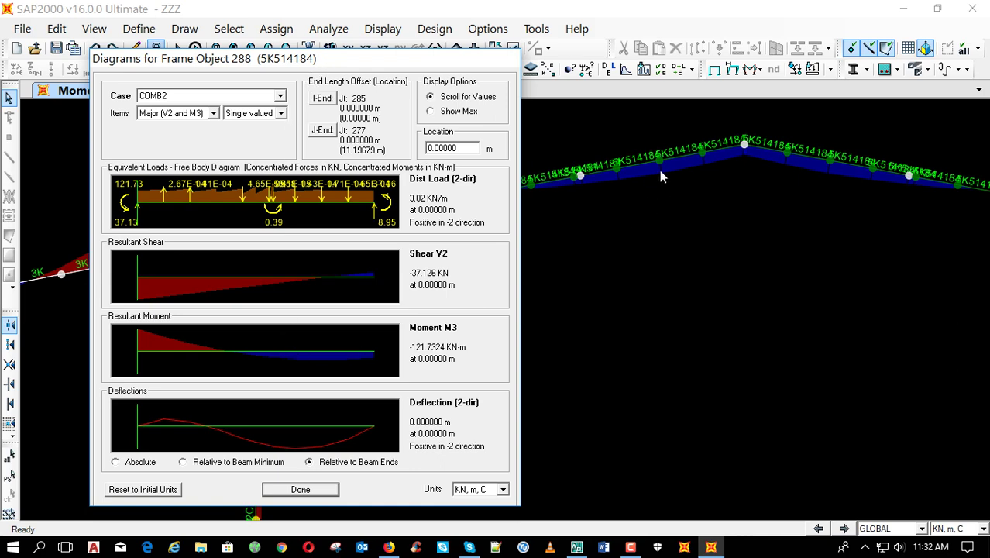
key("Escape")
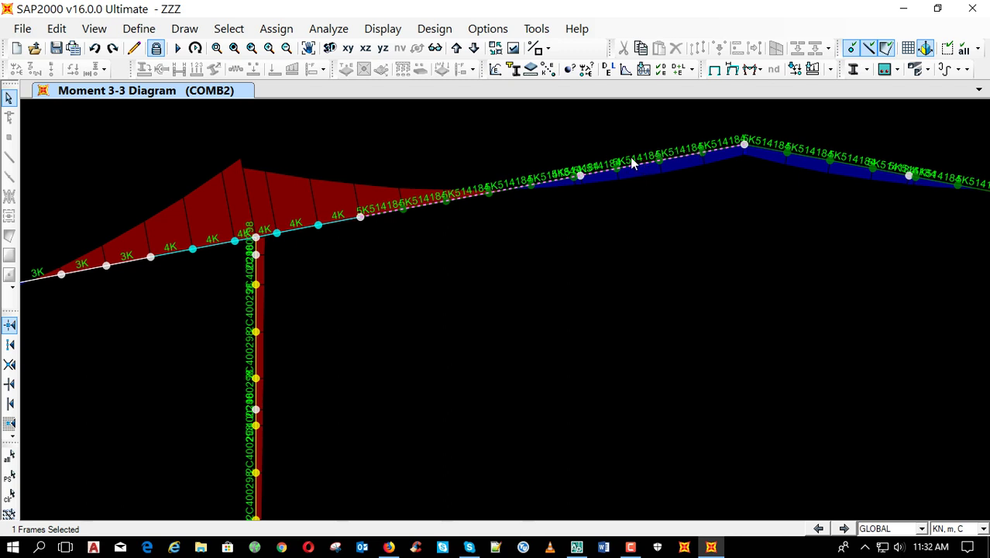
Unlock the model, deleting the analysis results, and open the list of defined frame sections.
left_click(158, 48)
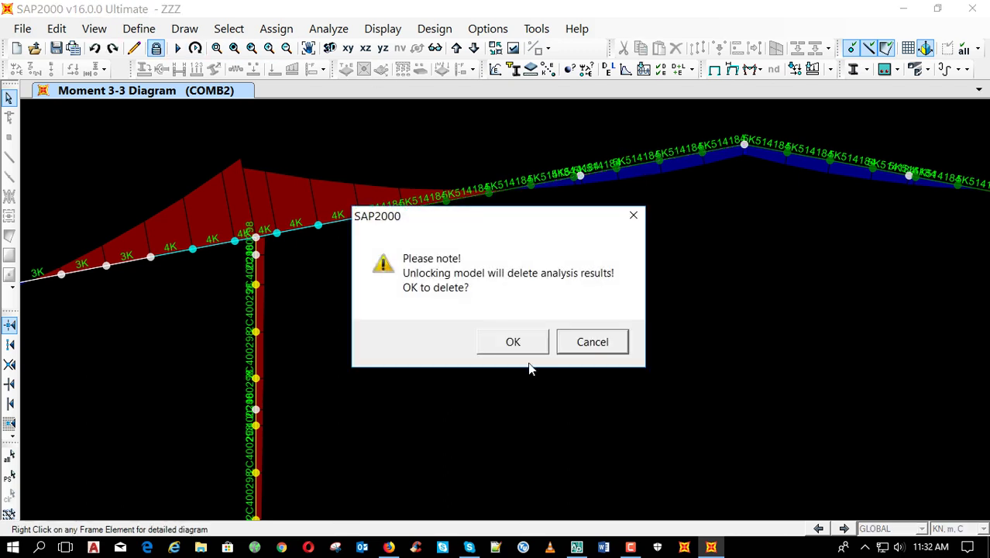
left_click(519, 341)
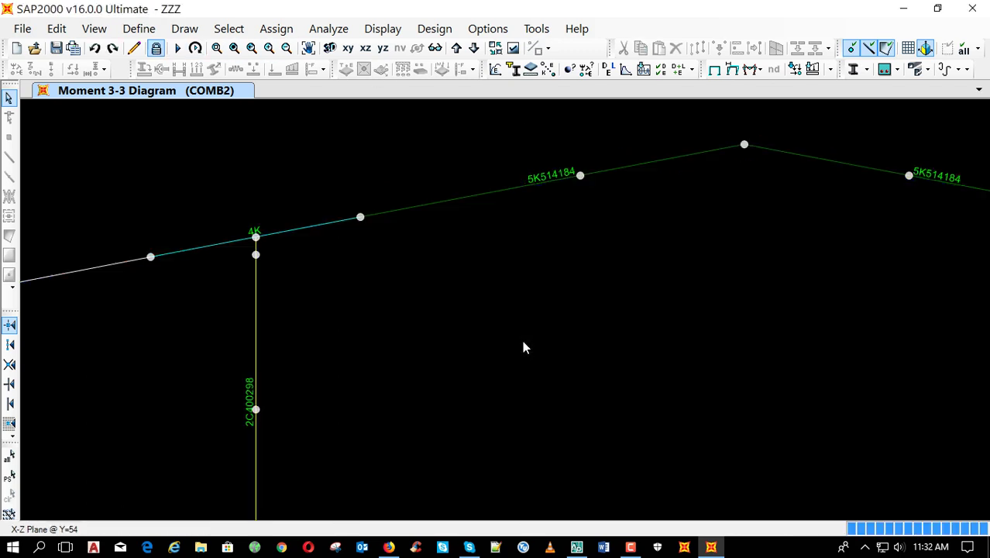
left_click(515, 69)
left_click(474, 247)
left_click_drag(474, 247, 422, 281)
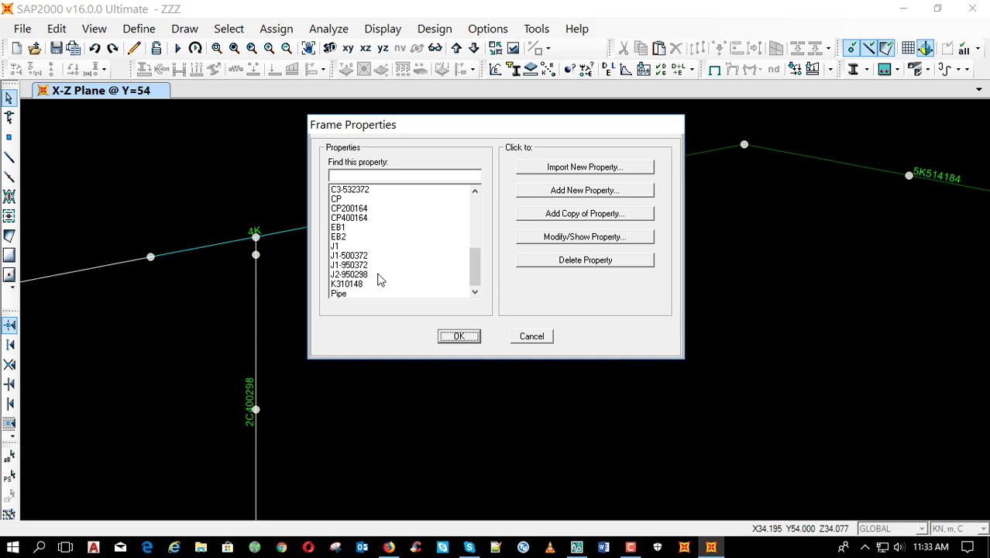
Change the top flange thickness of frame section 5K514184 to 10.000E-03 m.
left_click(375, 264)
scroll(378, 267, "up", 2)
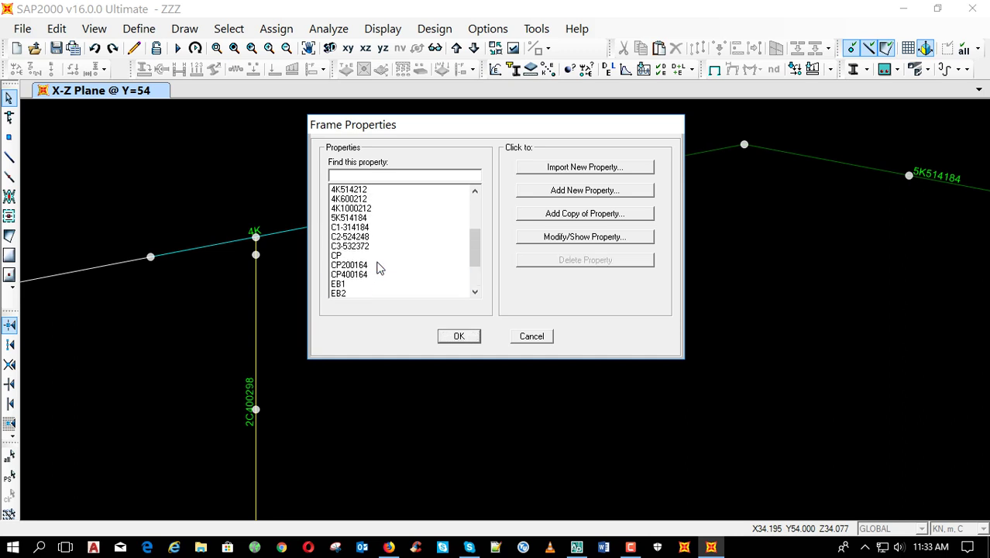
left_click(363, 218)
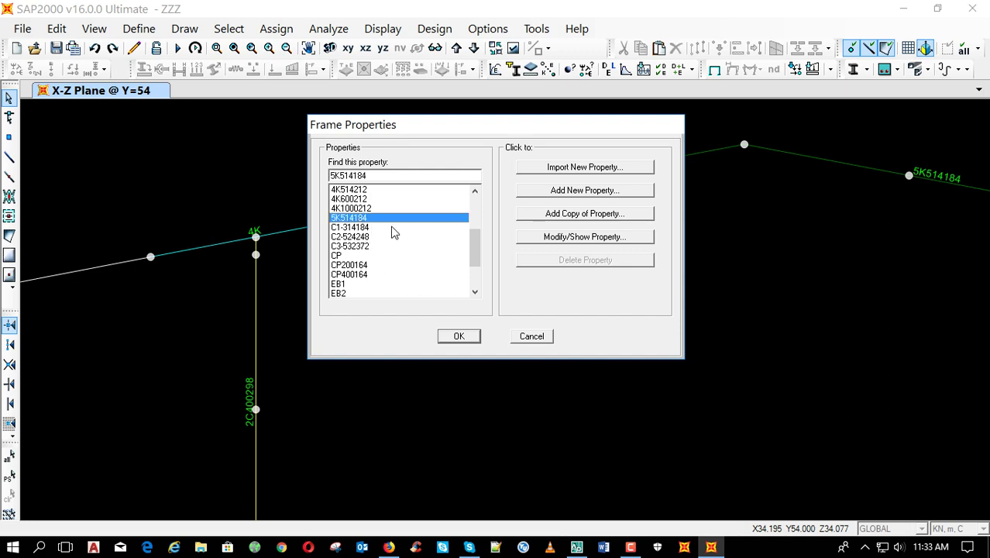
left_click(536, 240)
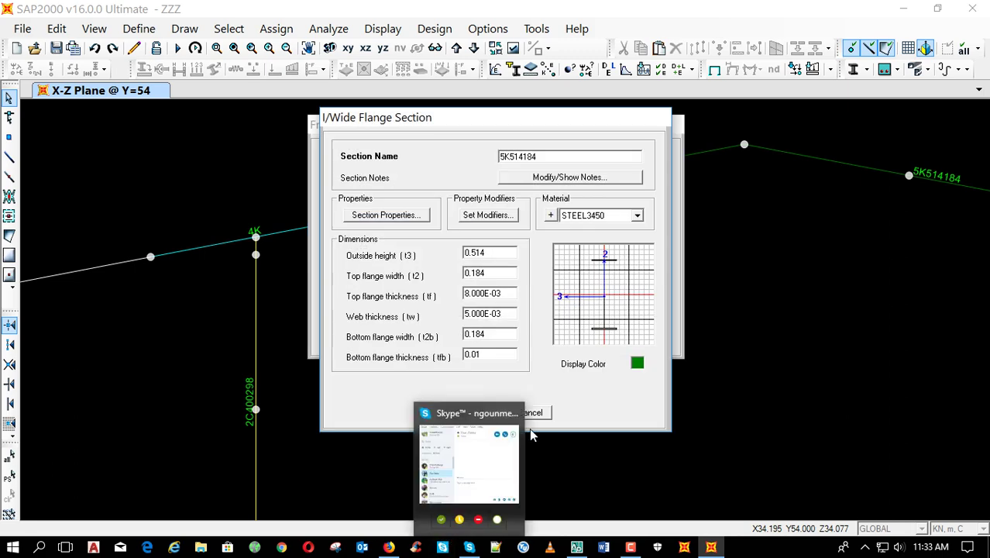
double_click(501, 352)
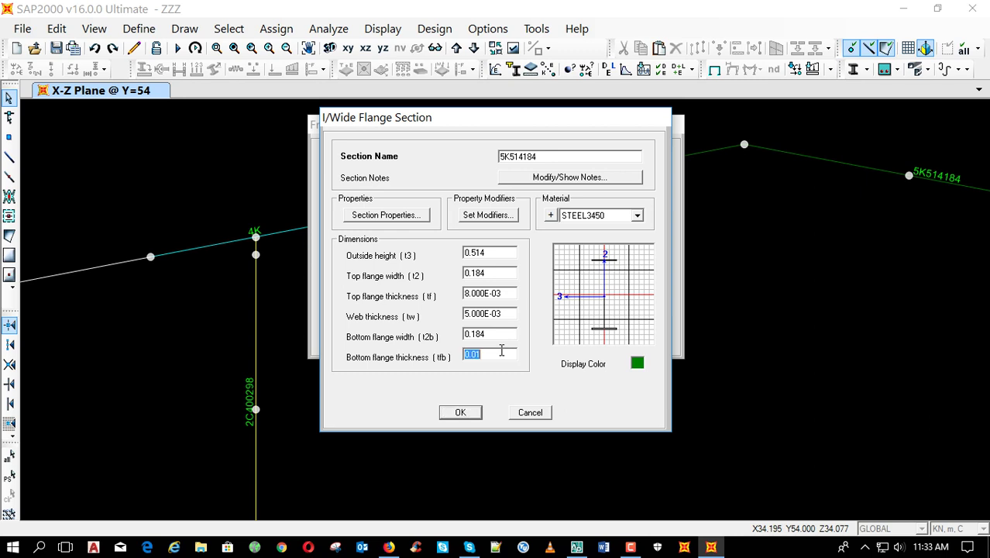
left_click(502, 353)
left_click_drag(468, 292, 458, 299)
type("10")
Set the section's outside height to 0.516 m and rename it 5K516184.
double_click(488, 252)
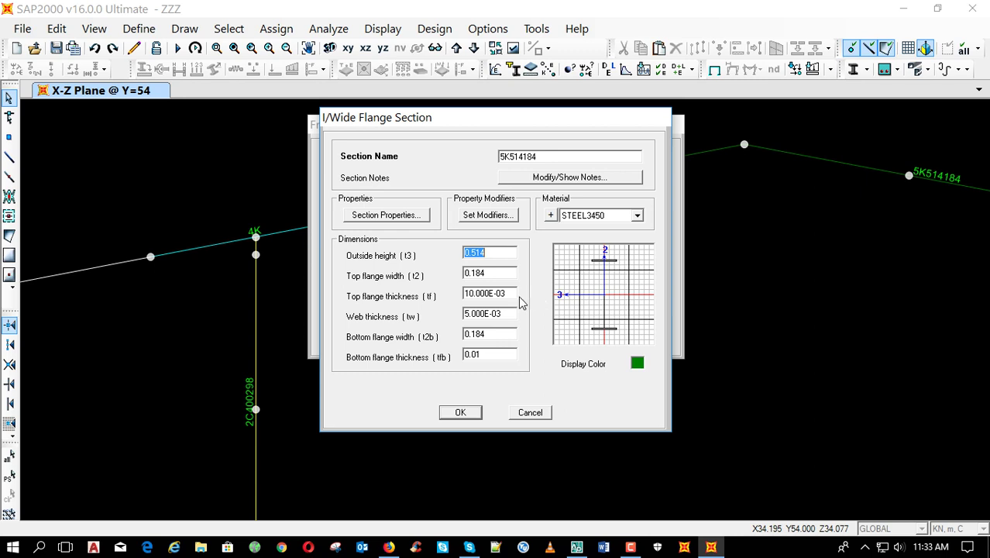
left_click_drag(480, 253, 491, 253)
type("6")
left_click_drag(518, 157, 523, 157)
type("6")
left_click(461, 412)
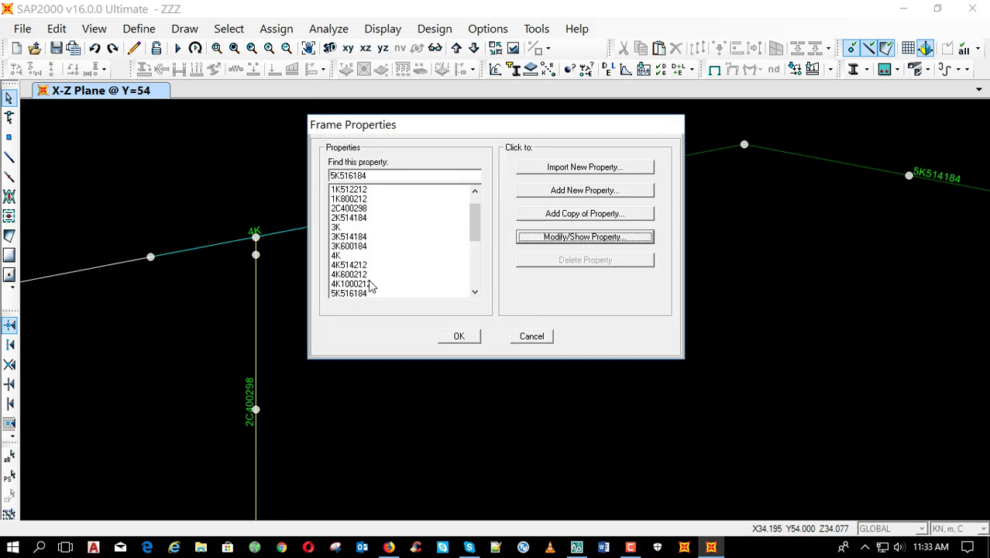
Set the outside height of frame section 4K514212 to 0.516 m and rename it 4K516212.
left_click(418, 265)
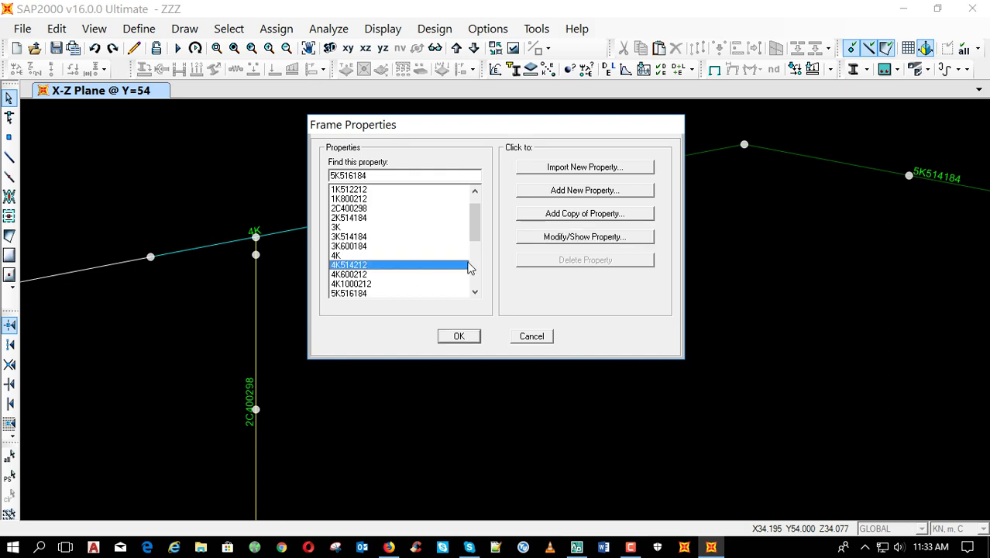
left_click(547, 238)
double_click(484, 252)
type("0.516")
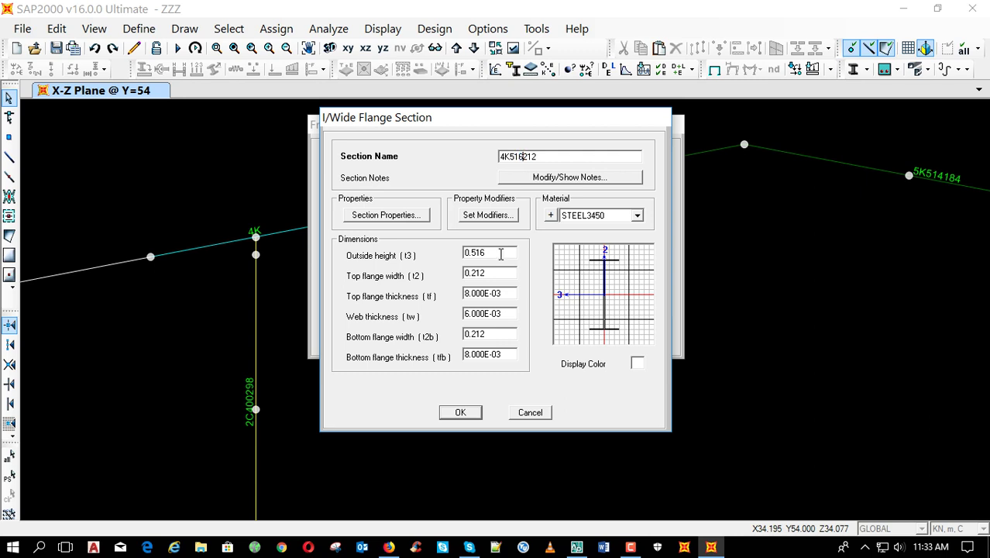
left_click(459, 412)
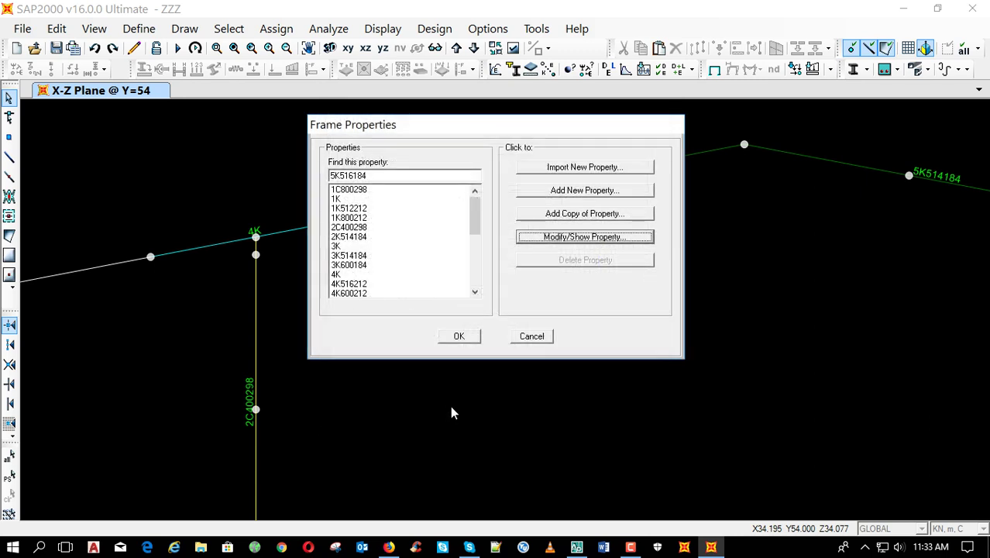
Set the bottom flange thickness of frame section 3K600184 to 10.000E-03 m.
left_click(361, 266)
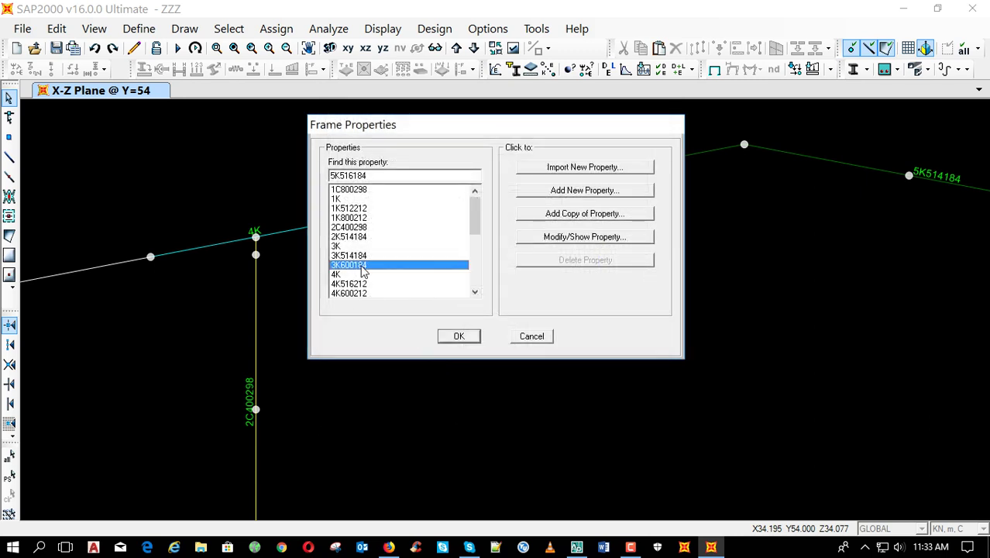
left_click(571, 237)
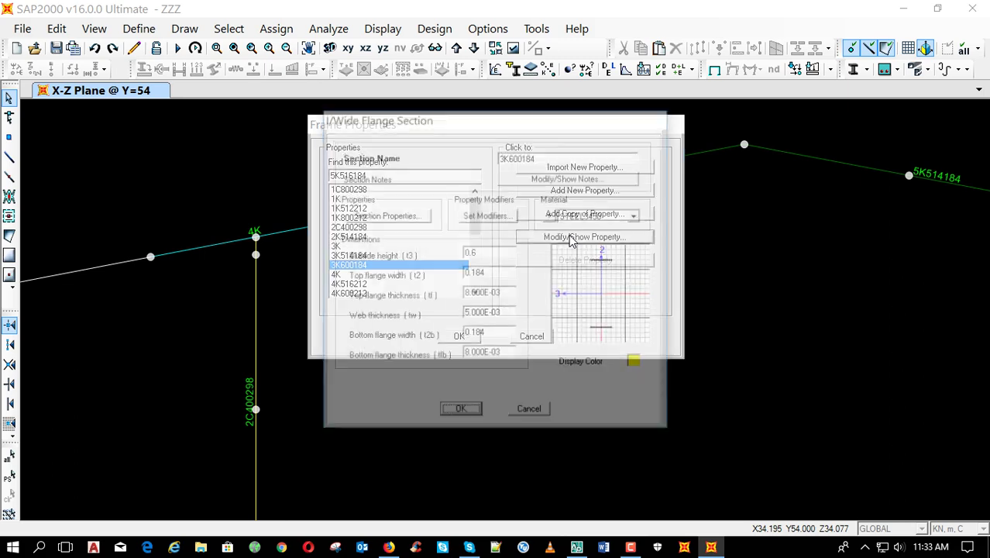
double_click(468, 355)
type("10.000E-03")
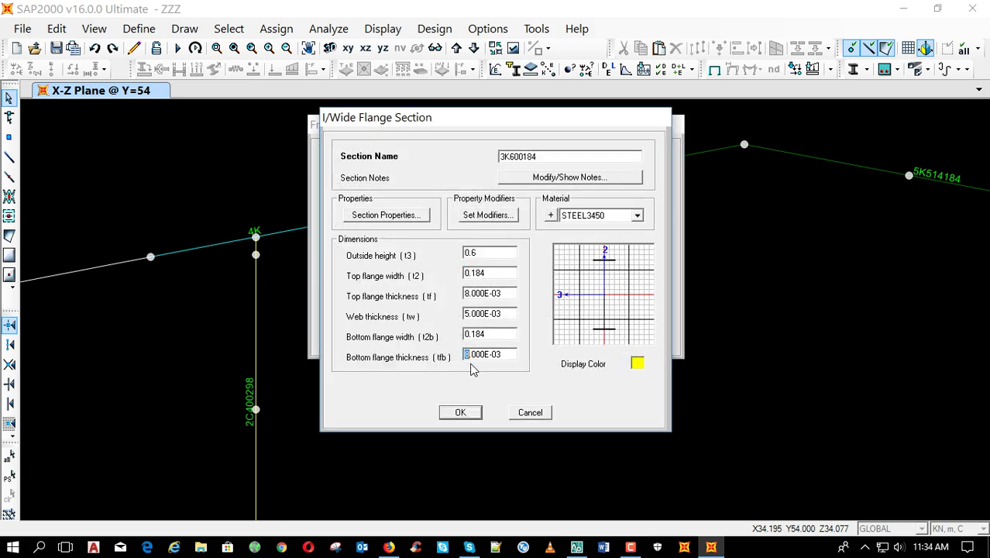
left_click(475, 414)
Set the bottom flange thickness of frame section 4K516212 to 10.000E-03 m.
left_click(365, 282)
left_click(528, 236)
double_click(469, 354)
type("10.000E-03")
left_click(460, 412)
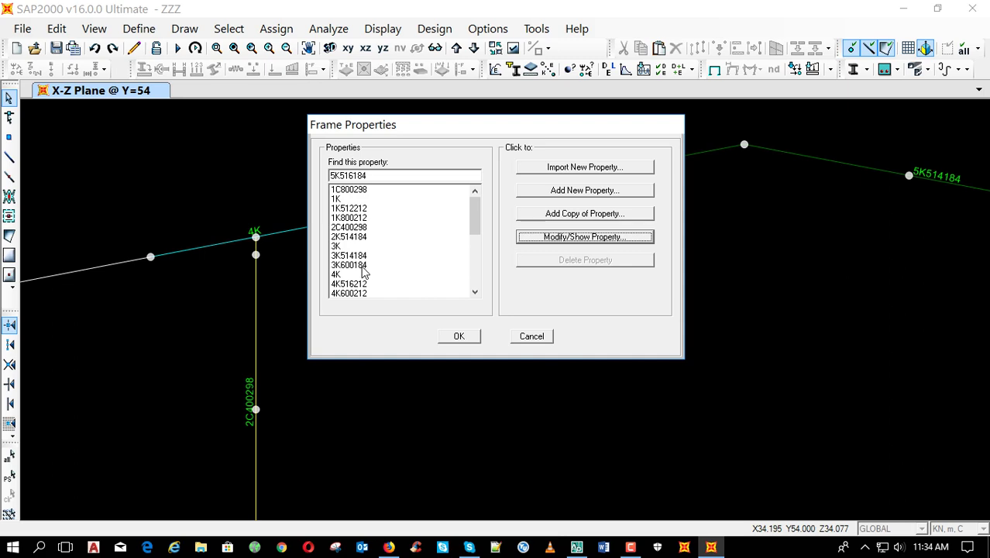
Set the bottom flange thickness of frame section 3K514184 to 0.01 m.
left_click(395, 257)
left_click(548, 237)
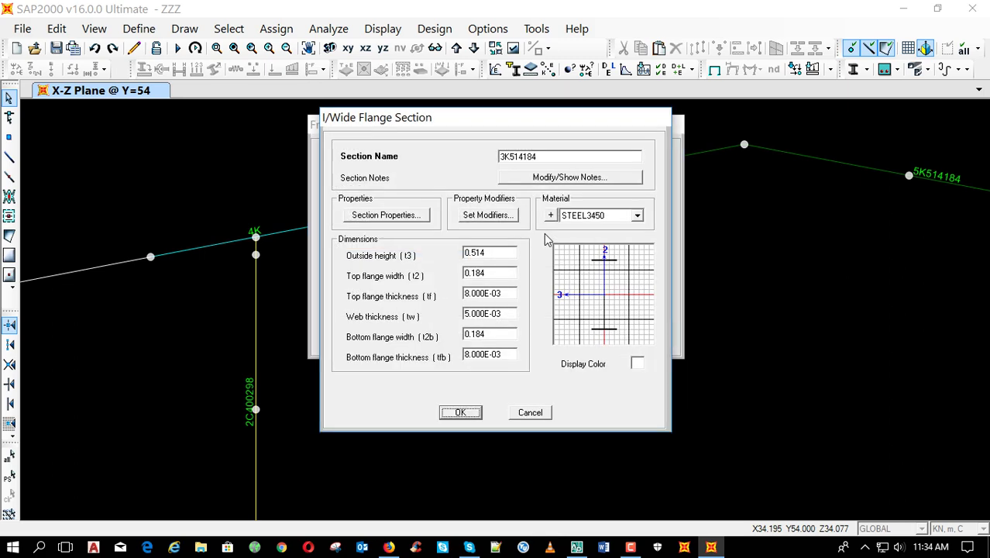
left_click(460, 412)
Review the bottom flange thickness of frame sections 3K600184, 4K600212, 4K516212 and 4K1000212.
left_click(370, 265)
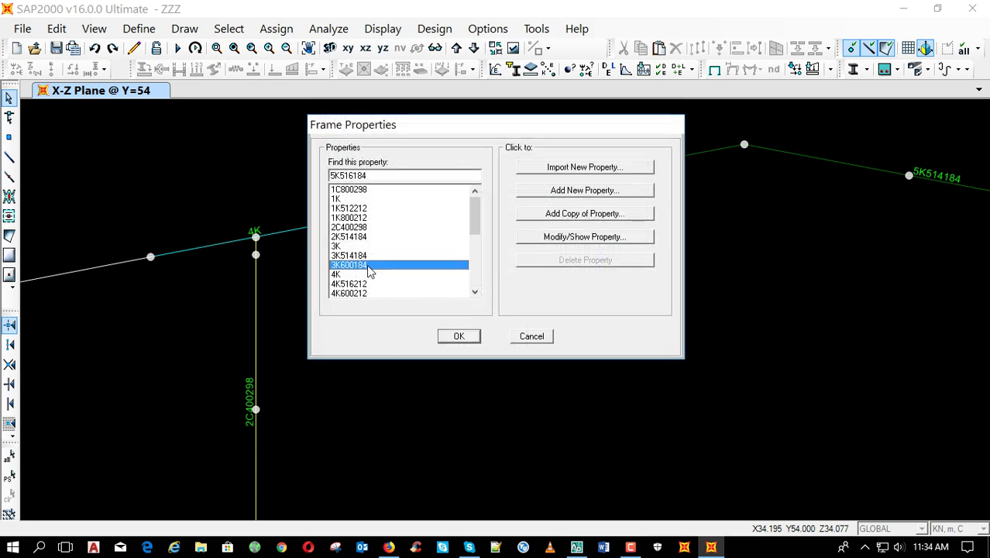
left_click(543, 238)
left_click(469, 413)
left_click(368, 293)
left_click(537, 239)
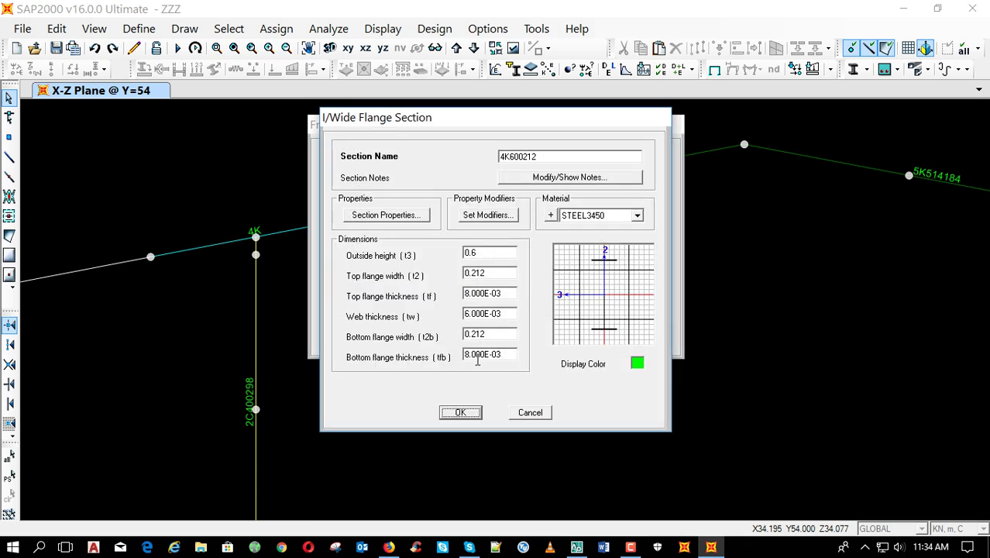
left_click(476, 412)
left_click(371, 283)
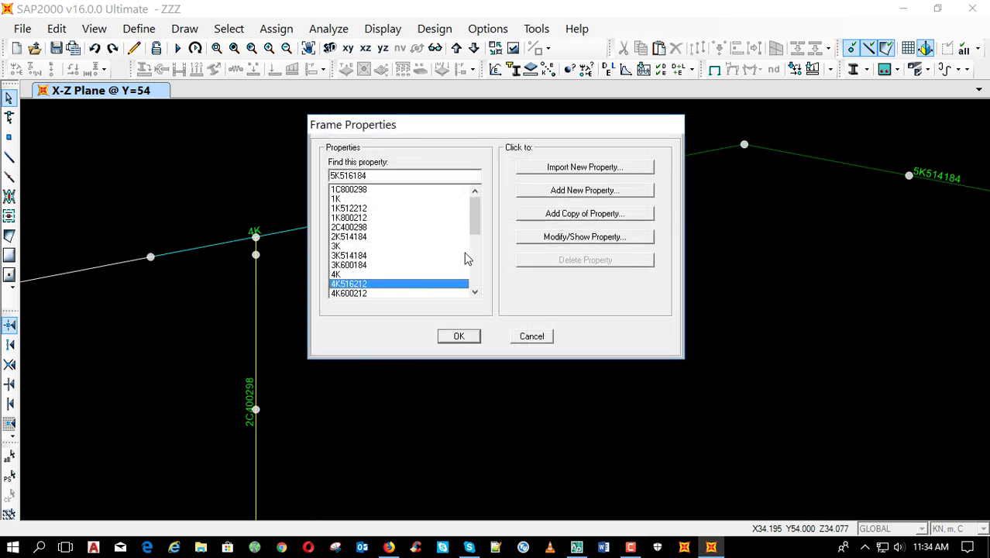
left_click(531, 238)
double_click(479, 356)
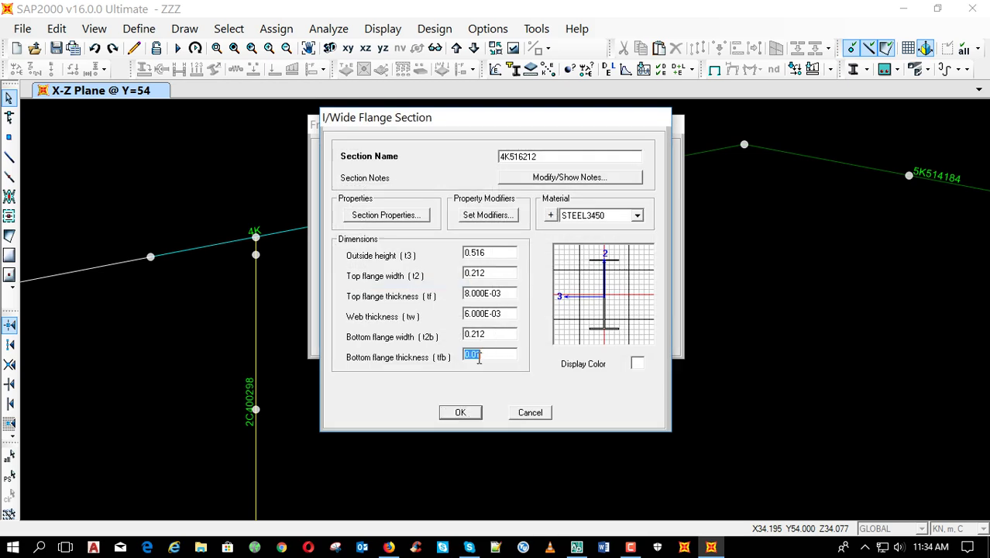
left_click_drag(478, 356, 486, 355)
left_click(462, 412)
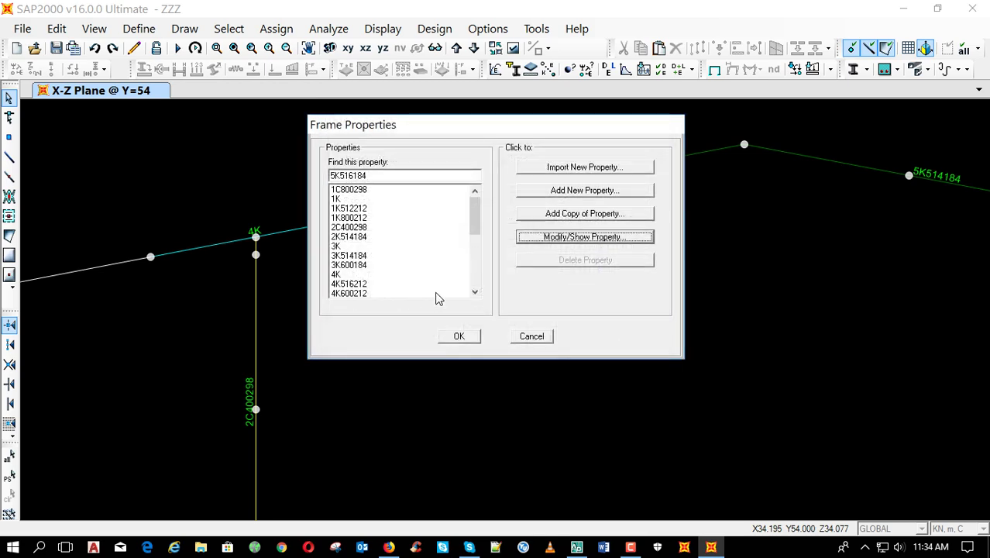
left_click(475, 295)
left_click(380, 293)
left_click(546, 237)
left_click(468, 411)
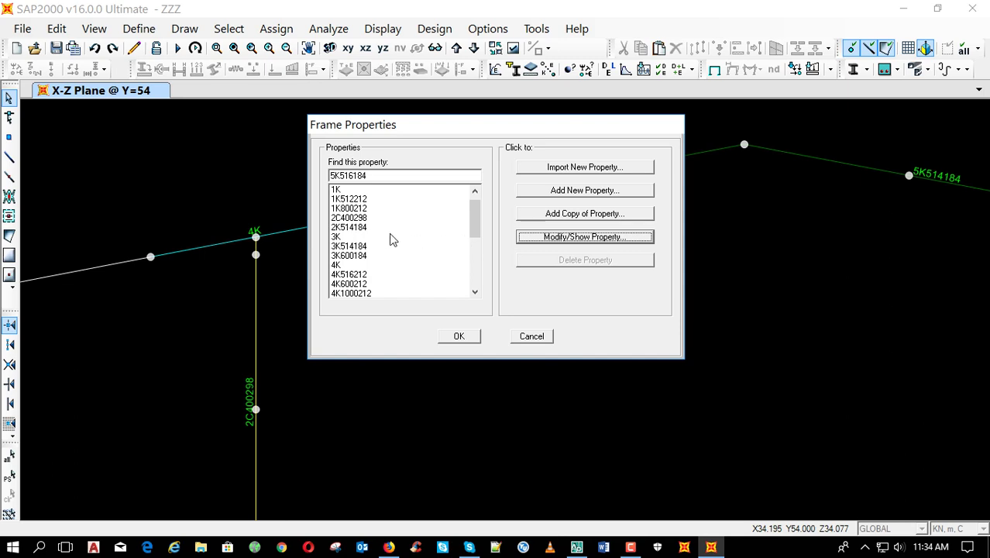
Set frame section 2K514184's top flange thickness to 10.000E-03 m and outside height to 0.516 m, and rename it 2K516184.
left_click(358, 227)
left_click(540, 240)
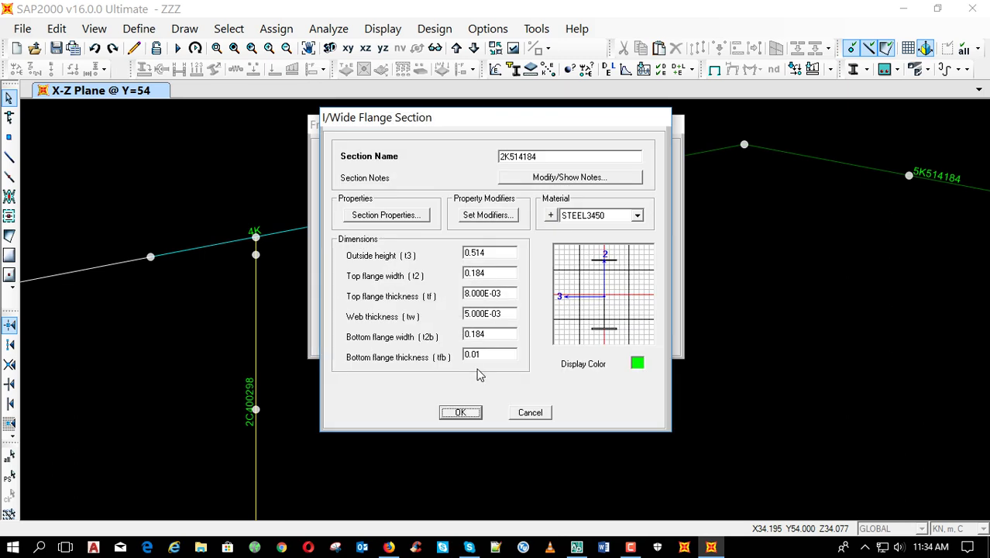
double_click(470, 296)
left_click(464, 295)
type("10")
double_click(493, 253)
left_click(482, 254)
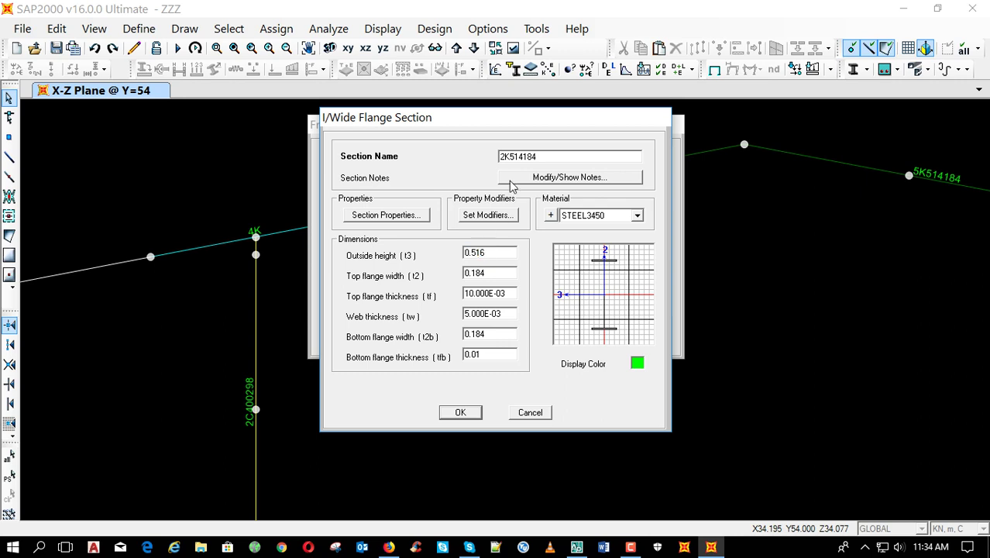
left_click(460, 413)
Set the outside height of frame section 3K514184 to 0.516 m and rename it 3K516184.
left_click(350, 254)
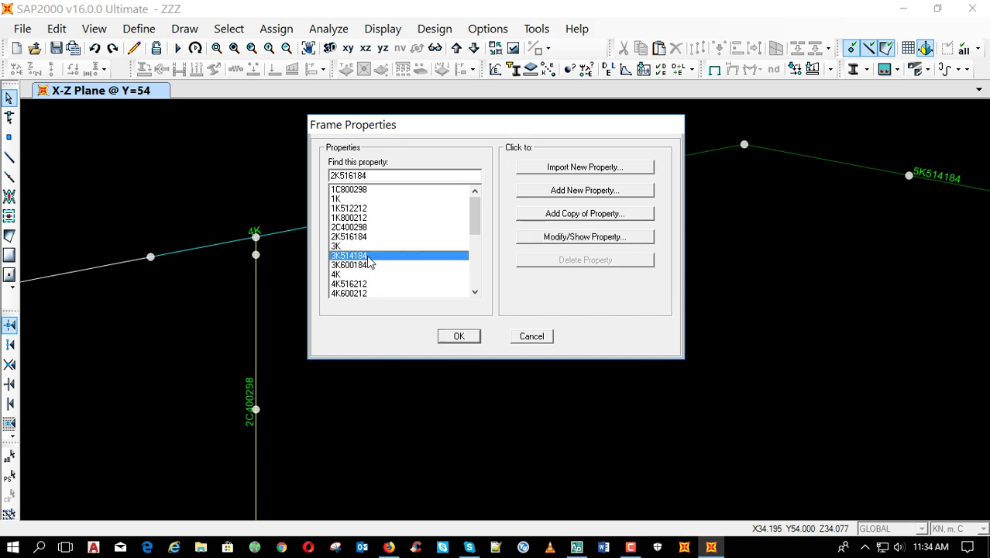
left_click(549, 238)
double_click(485, 256)
key("End")
key("shift+Left")
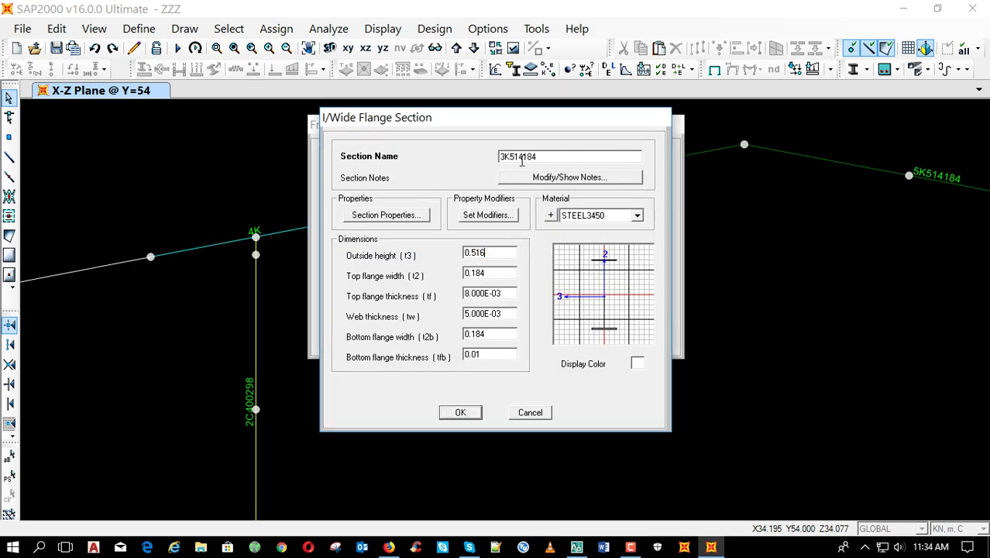
left_click(474, 413)
Set the outside height of frame section 1K512212 to 0.516 m, rename it 1K516212, and accept the frame property changes.
left_click(367, 208)
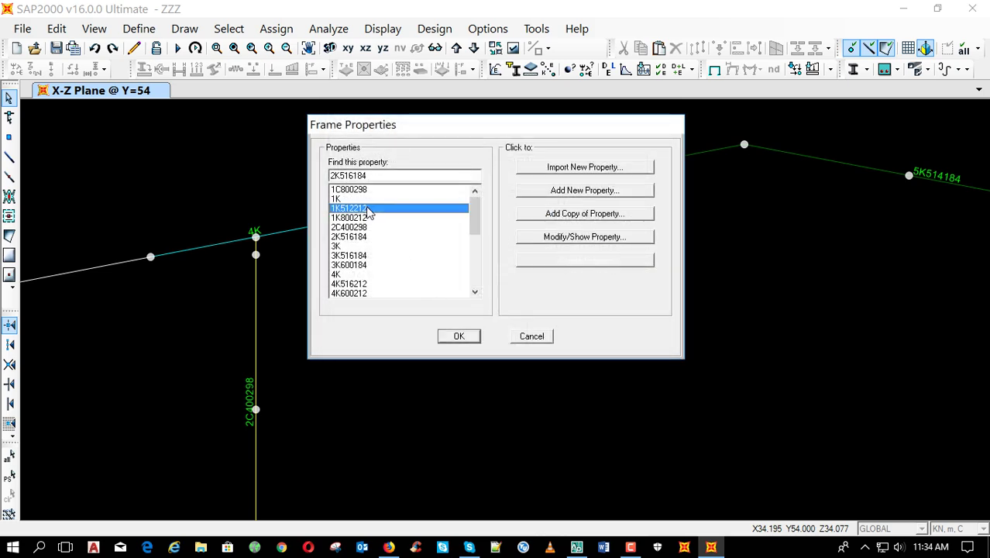
left_click(537, 240)
key("End")
key("shift+Left")
type("6")
type("6")
left_click(463, 412)
left_click(462, 336)
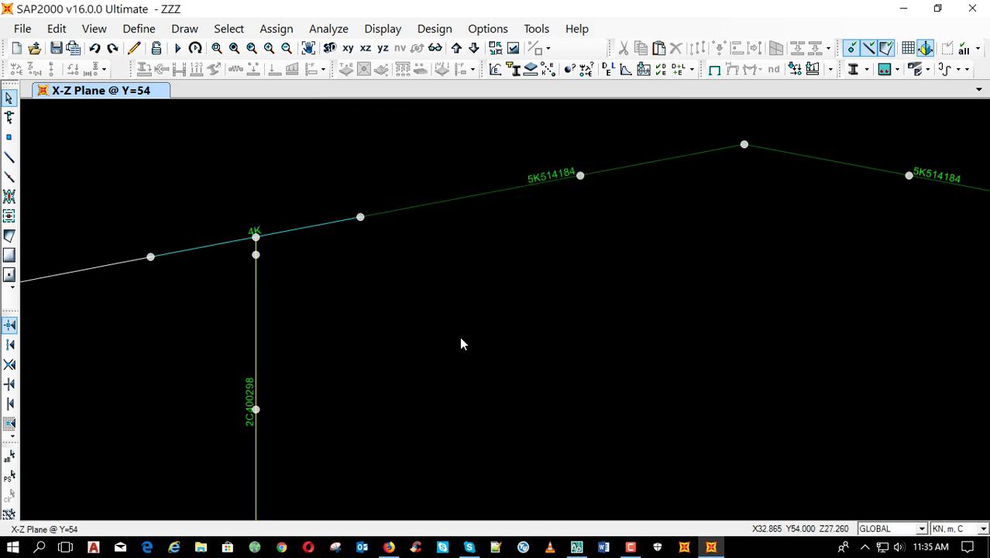
Run the analysis and steel design check, and display the P-M interaction ratios on the X-Z frame at Y=54.
left_click(365, 48)
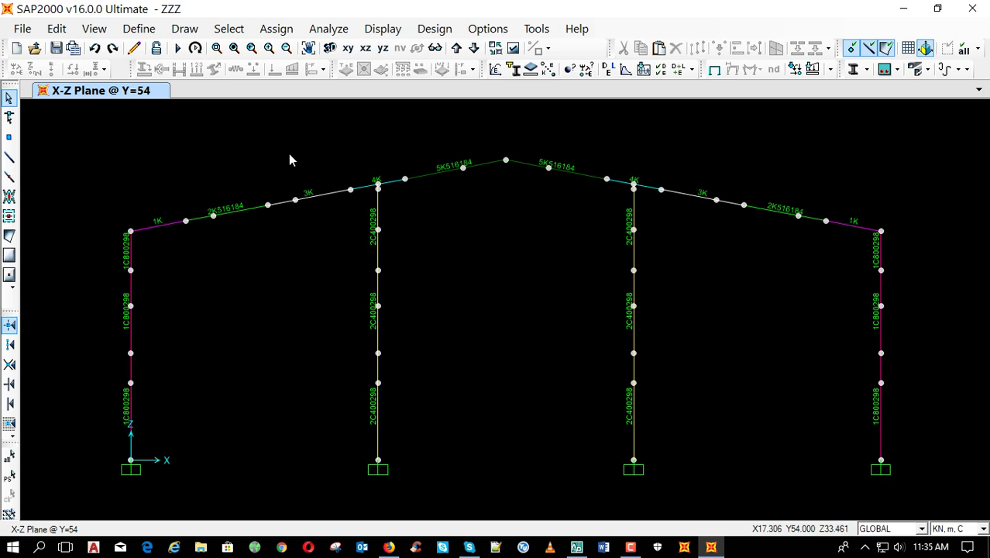
key("F5")
key("Return")
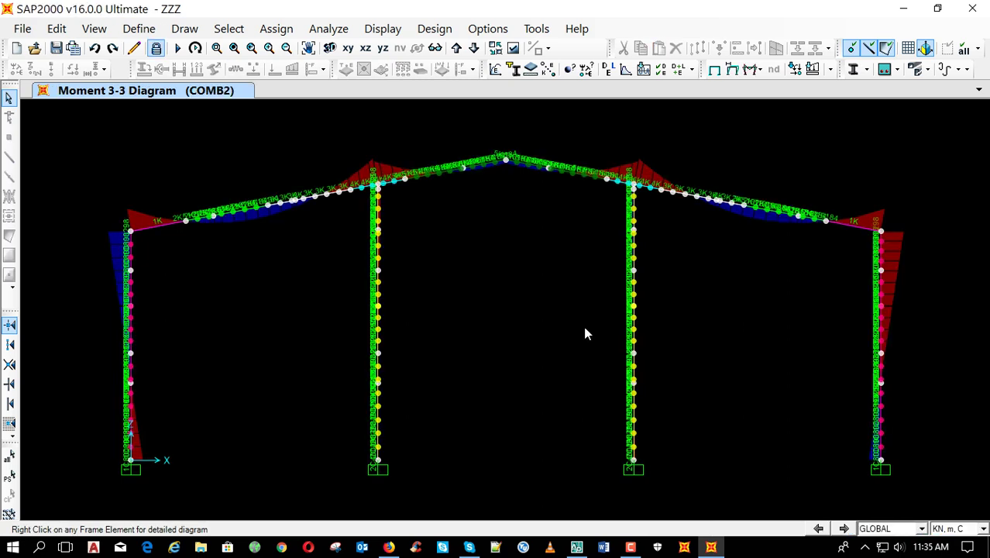
key("shift+F5")
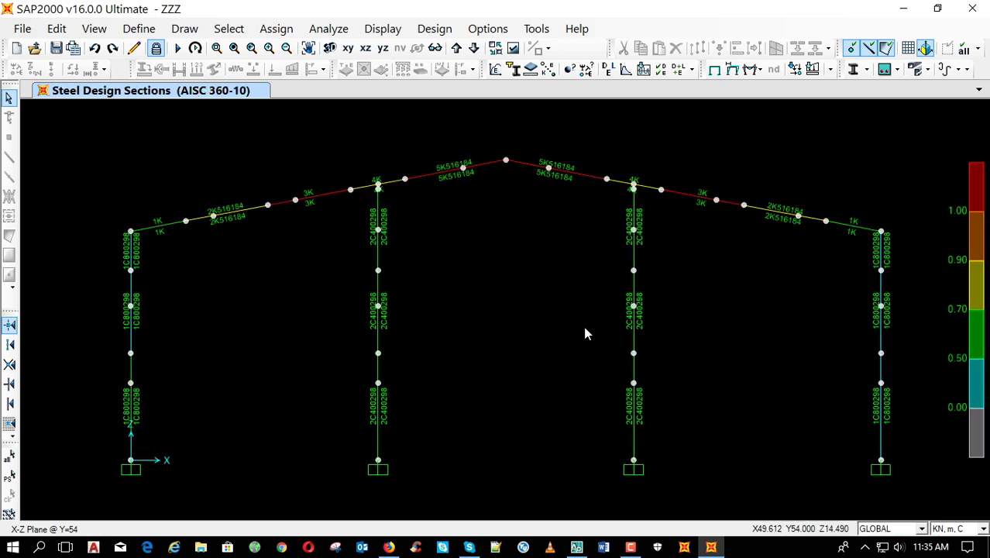
key("shift+F6")
key("Return")
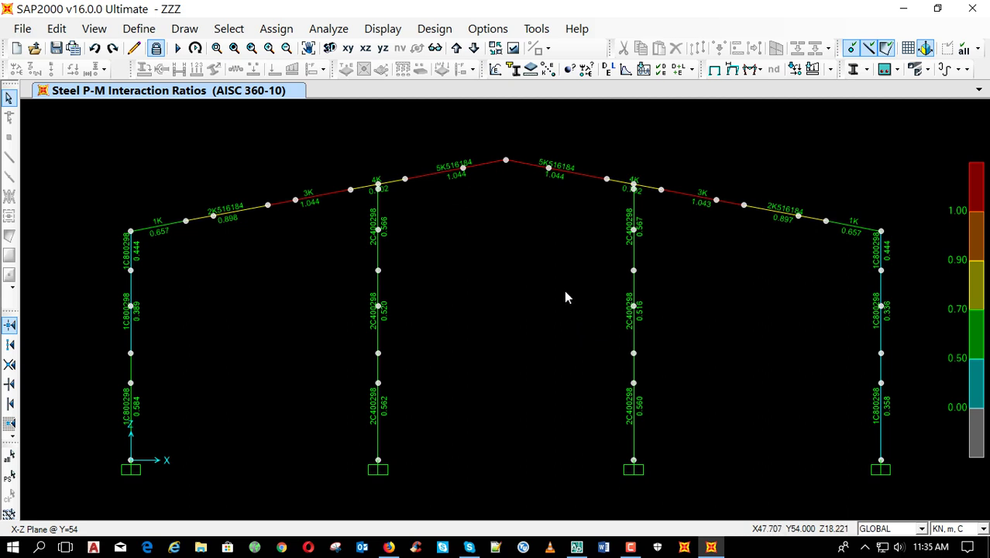
Examine the P-M interaction ratios on the other X-Z frames of the building, ending back at Y=54.
left_click(457, 48)
left_click(456, 49)
left_click(456, 49)
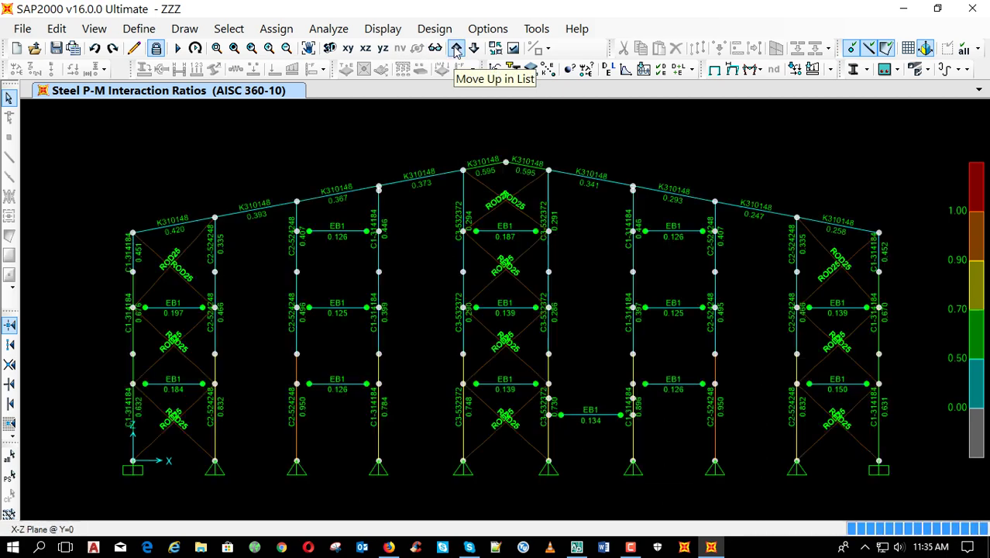
left_click(456, 48)
left_click(457, 49)
left_click(456, 49)
left_click(456, 49)
left_click(457, 49)
left_click(457, 49)
left_click(456, 48)
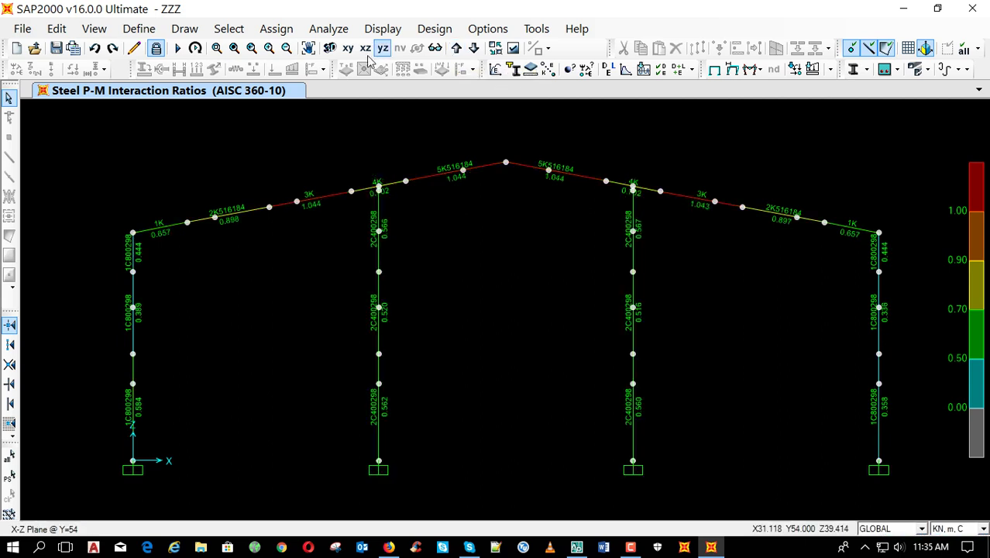
Unlock the model, deleting the analysis results, and change the web thickness of frame section 5K516184.
left_click(157, 48)
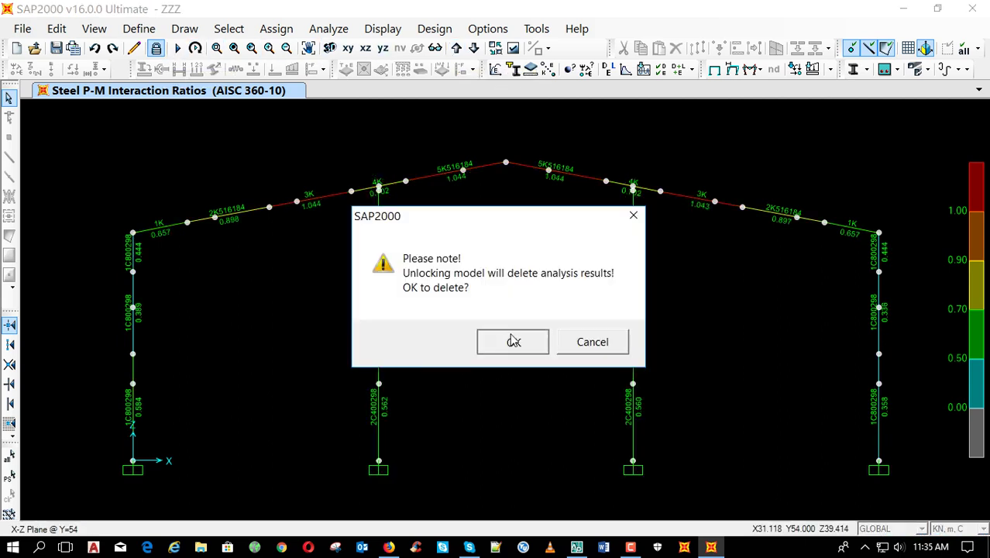
left_click(511, 339)
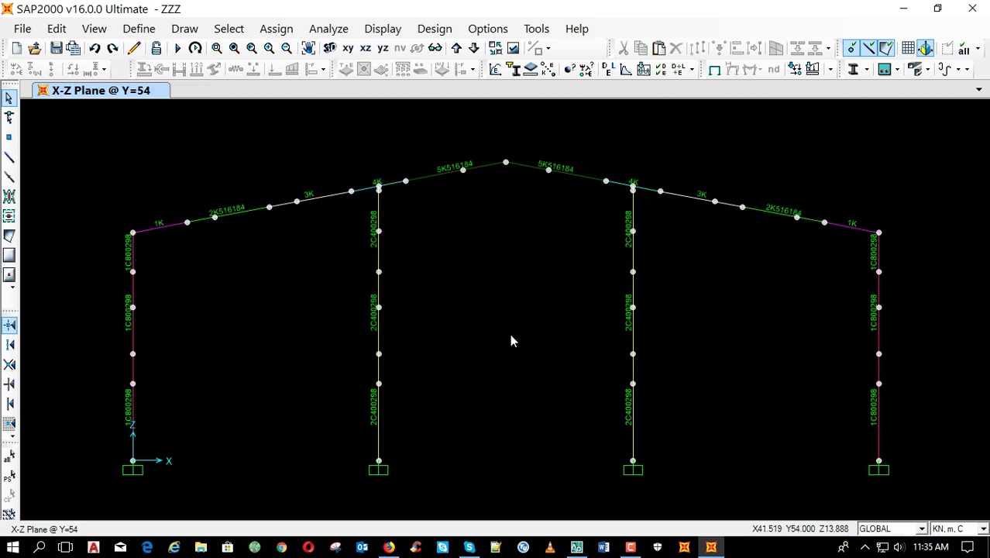
left_click(530, 70)
scroll(401, 286, "down", 1)
scroll(401, 287, "down", 2)
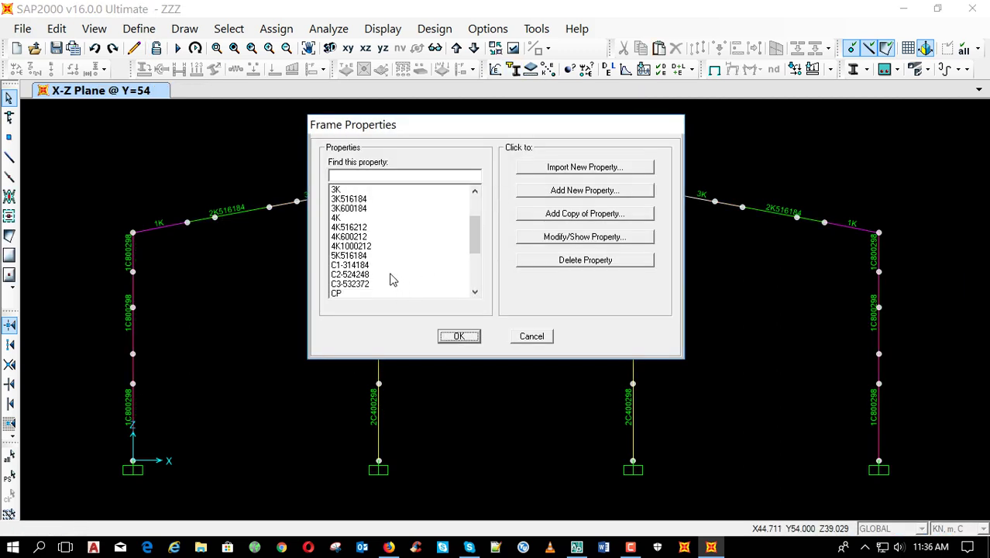
left_click(369, 256)
left_click(568, 238)
left_click(467, 317)
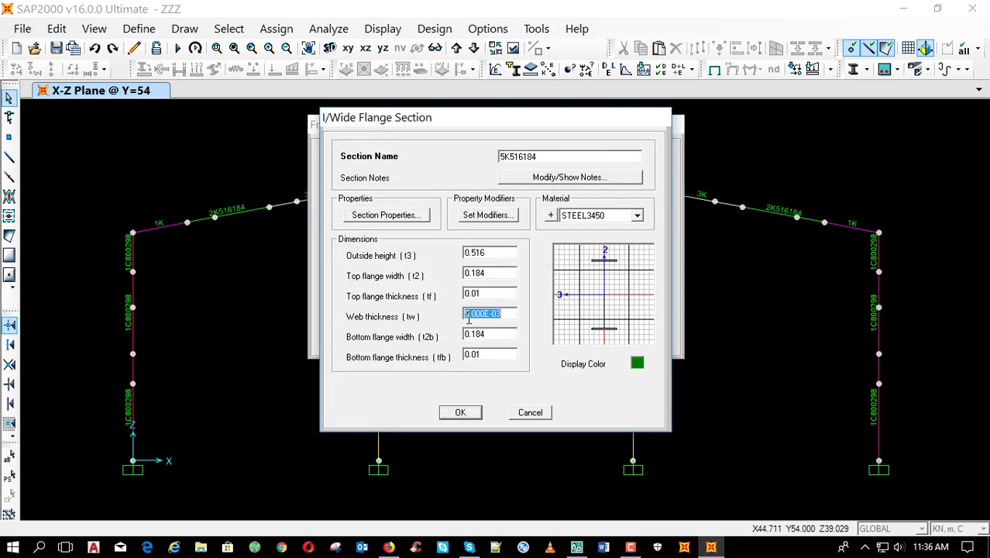
left_click_drag(470, 318, 461, 322)
left_click(468, 412)
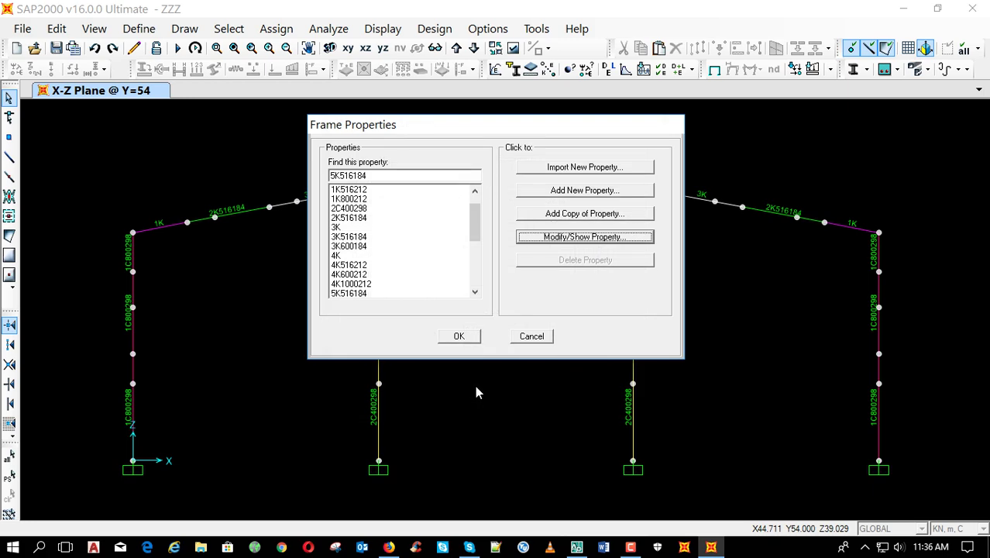
Set the web thickness of frame sections 3K600184 and 3K516184 to 6.000E-03 m and accept the frame property changes.
left_click(369, 247)
left_click(537, 242)
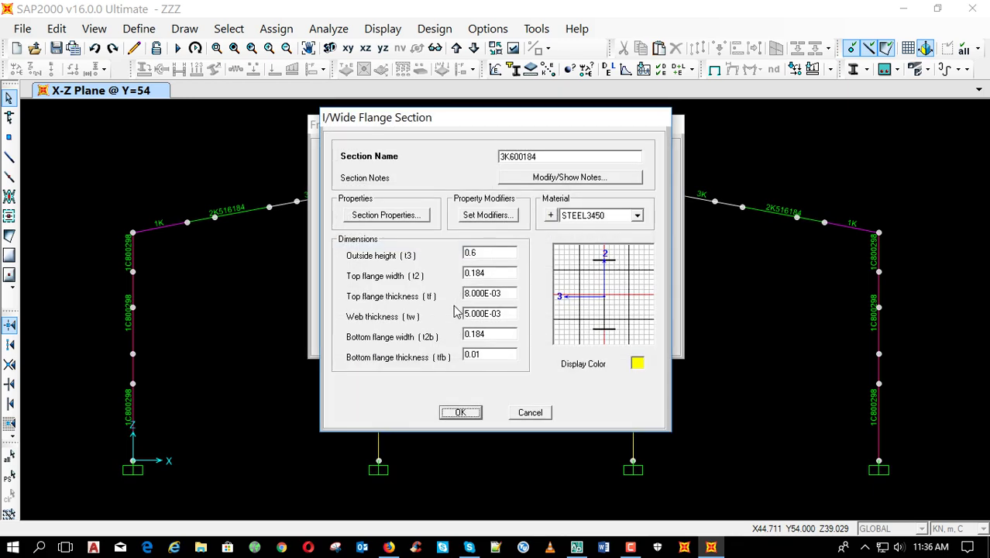
left_click(467, 412)
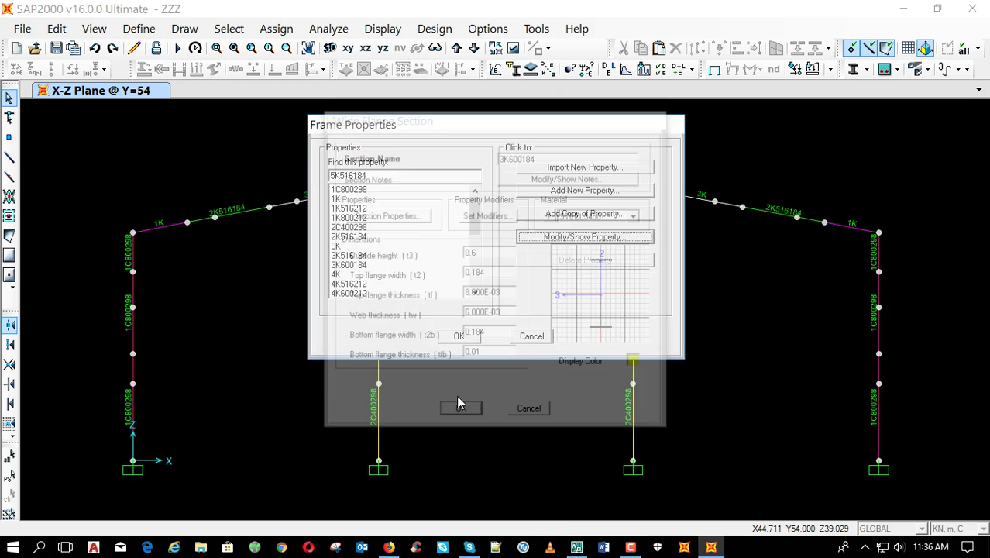
left_click(365, 256)
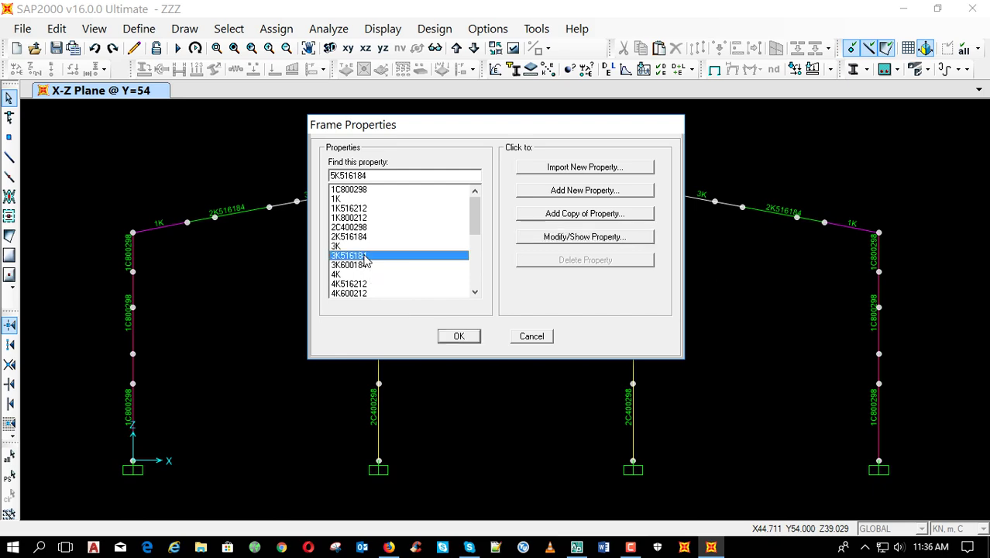
left_click(533, 240)
left_click_drag(471, 313, 464, 314)
type("6.000E-03")
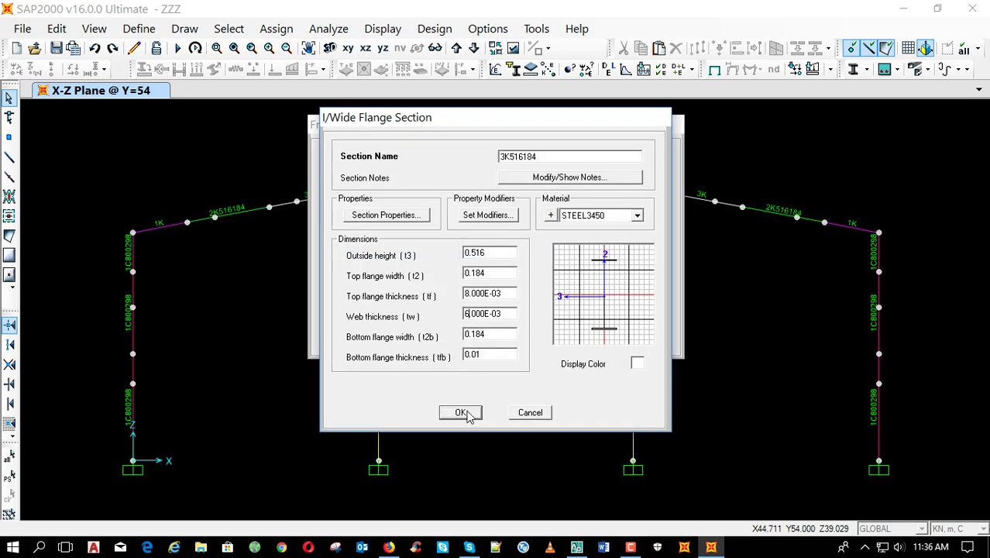
left_click(464, 413)
left_click(459, 335)
Run the analysis again with the thickened rafter webs.
key("F5")
key("Return")
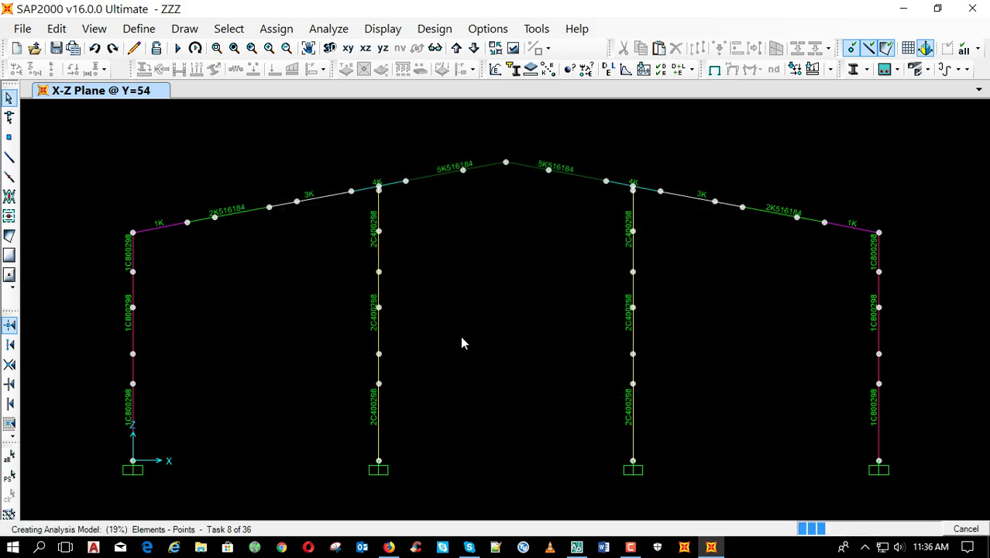